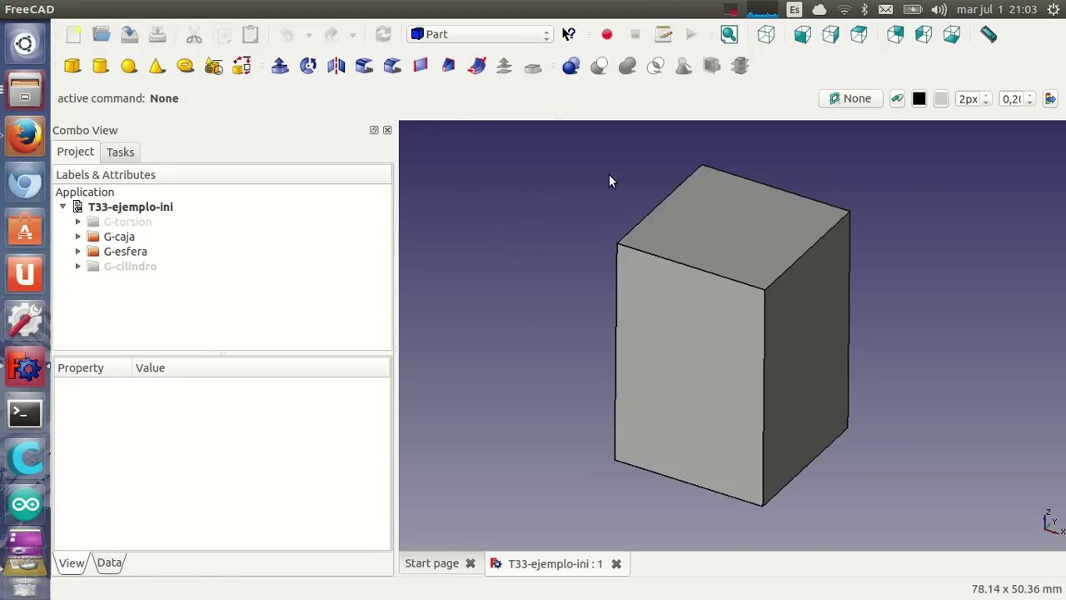
Select the box's top face in the 3D view as the face to leave open
{"action": "left_click", "coordinate": [725, 232]}
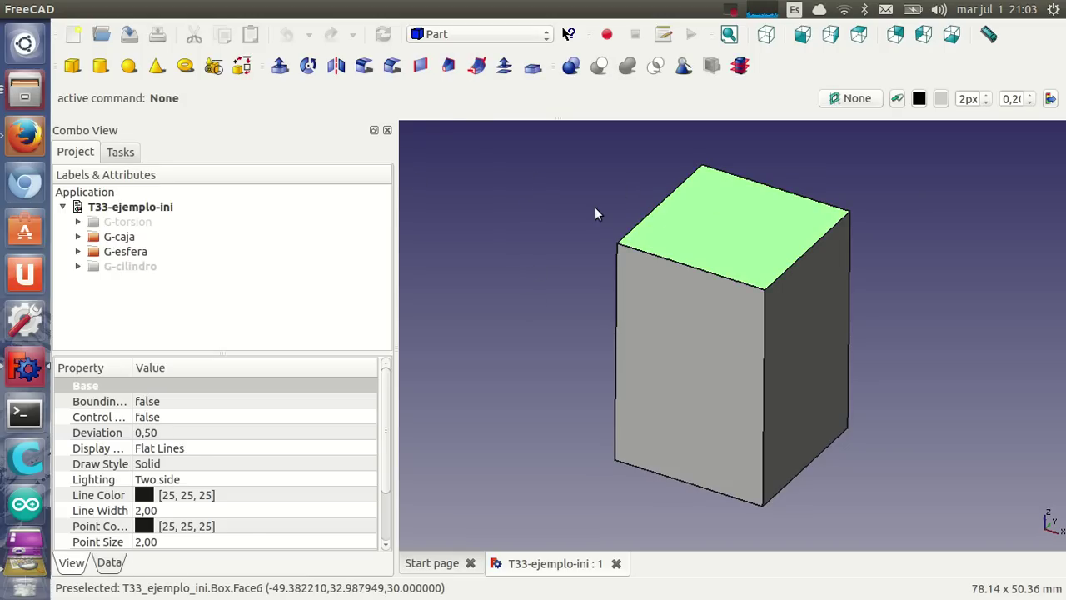
Hollow the box with Part Thickness, open at the top, and raise wall thickness to 7,40
{"action": "left_click", "coordinate": [533, 71]}
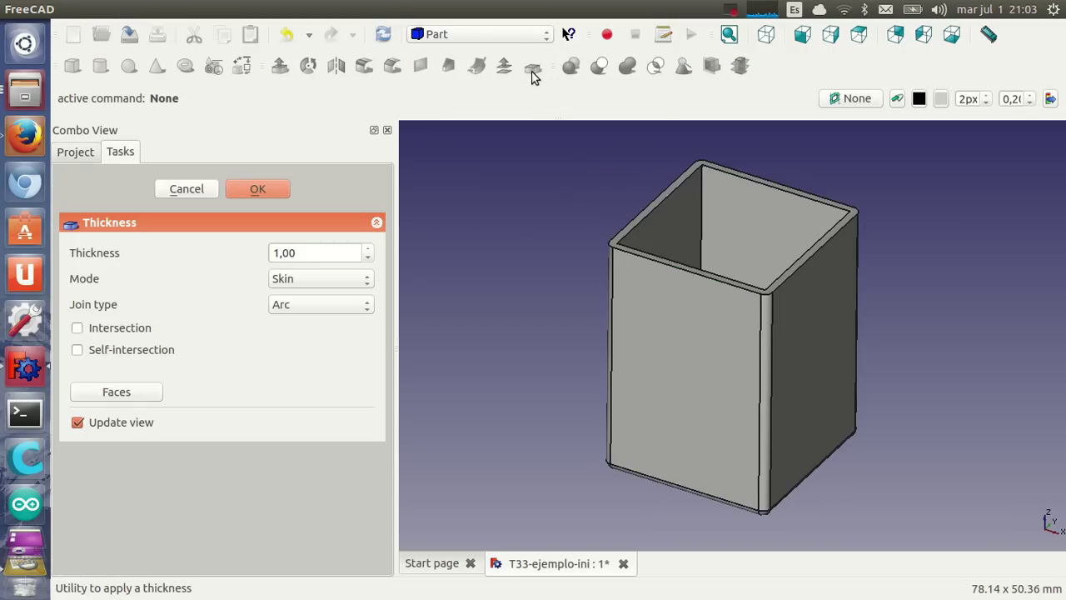
{"action": "mouse_move", "coordinate": [691, 295]}
{"action": "middle_mouse_down"}
{"action": "mouse_move", "coordinate": [638, 323]}
{"action": "mouse_move", "coordinate": [696, 268]}
{"action": "mouse_move", "coordinate": [679, 367]}
{"action": "mouse_move", "coordinate": [697, 366]}
{"action": "middle_mouse_up"}
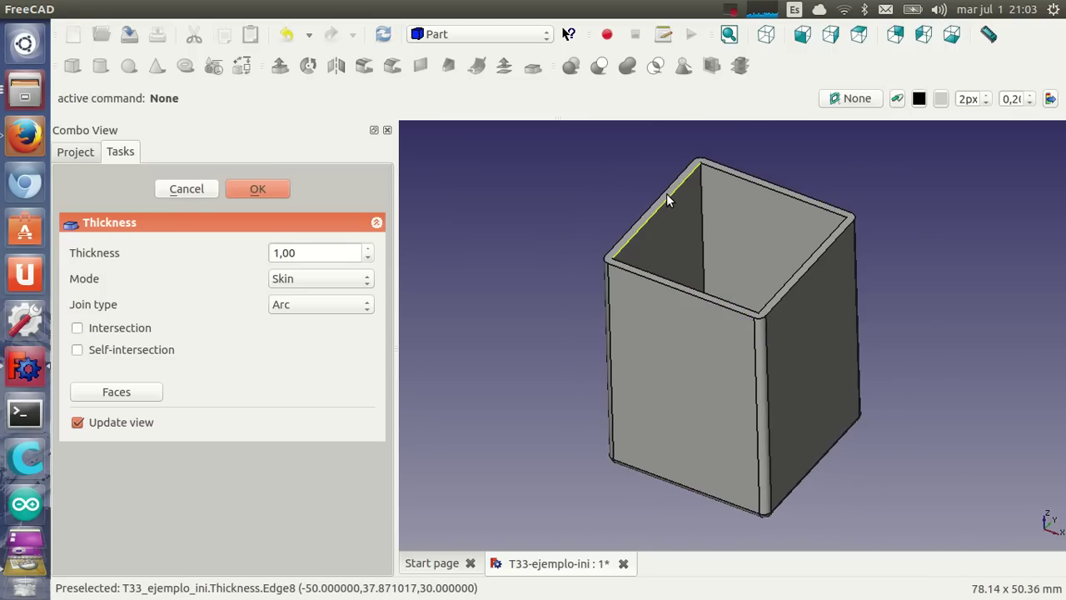
{"action": "left_click", "coordinate": [316, 255]}
{"action": "scroll", "coordinate": [316, 255], "scroll_direction": "up", "scroll_amount": 3}
{"action": "scroll", "coordinate": [317, 255], "scroll_direction": "up", "scroll_amount": 3}
{"action": "scroll", "coordinate": [316, 255], "scroll_direction": "up", "scroll_amount": 5}
{"action": "scroll", "coordinate": [317, 255], "scroll_direction": "up", "scroll_amount": 8}
{"action": "scroll", "coordinate": [316, 255], "scroll_direction": "up", "scroll_amount": 7}
{"action": "scroll", "coordinate": [317, 256], "scroll_direction": "up", "scroll_amount": 8}
{"action": "scroll", "coordinate": [317, 256], "scroll_direction": "up", "scroll_amount": 7}
{"action": "scroll", "coordinate": [317, 256], "scroll_direction": "up", "scroll_amount": 8}
{"action": "scroll", "coordinate": [316, 256], "scroll_direction": "up", "scroll_amount": 8}
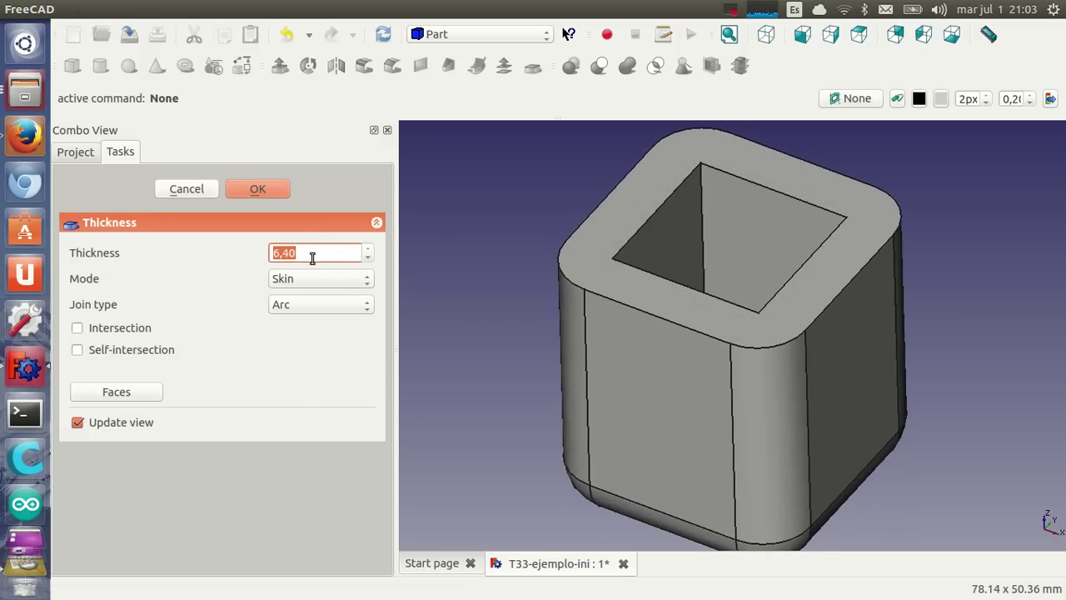
{"action": "scroll", "coordinate": [317, 255], "scroll_direction": "up", "scroll_amount": 7}
{"action": "mouse_move", "coordinate": [734, 433]}
{"action": "middle_mouse_down"}
{"action": "mouse_move", "coordinate": [694, 328]}
{"action": "mouse_move", "coordinate": [766, 314]}
{"action": "mouse_move", "coordinate": [781, 328]}
{"action": "middle_mouse_up"}
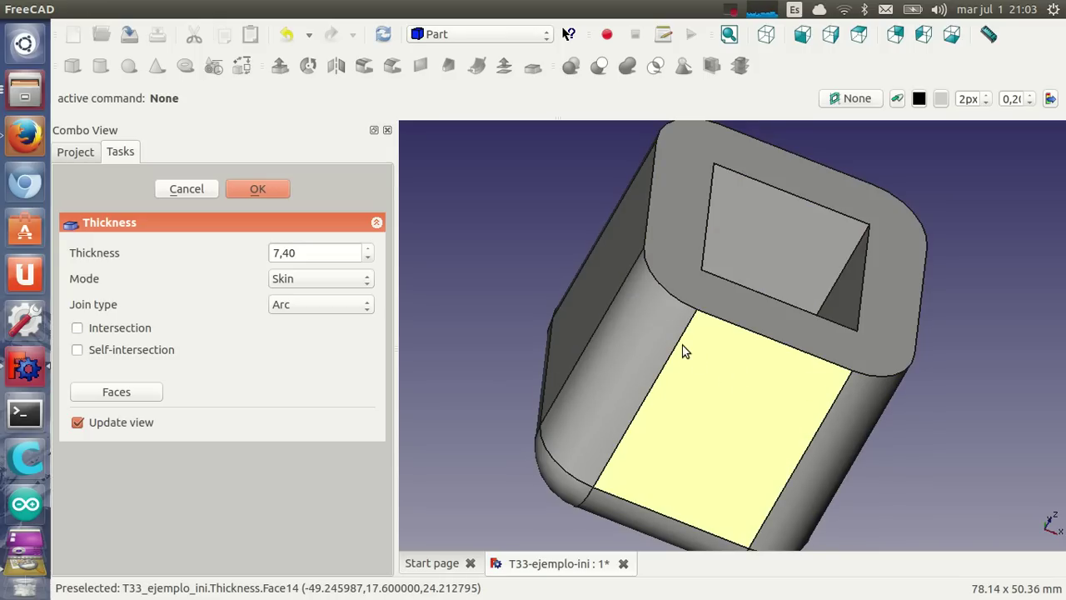
Change the Thickness join type to Intersection so outer edges become sharp
{"action": "left_click", "coordinate": [292, 306]}
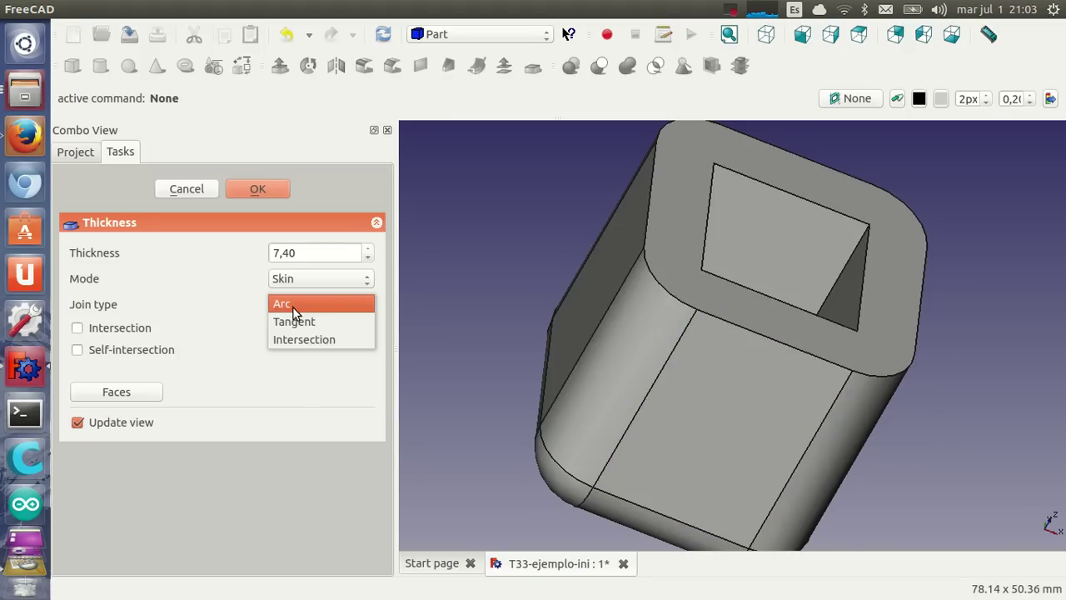
{"action": "left_click", "coordinate": [306, 335]}
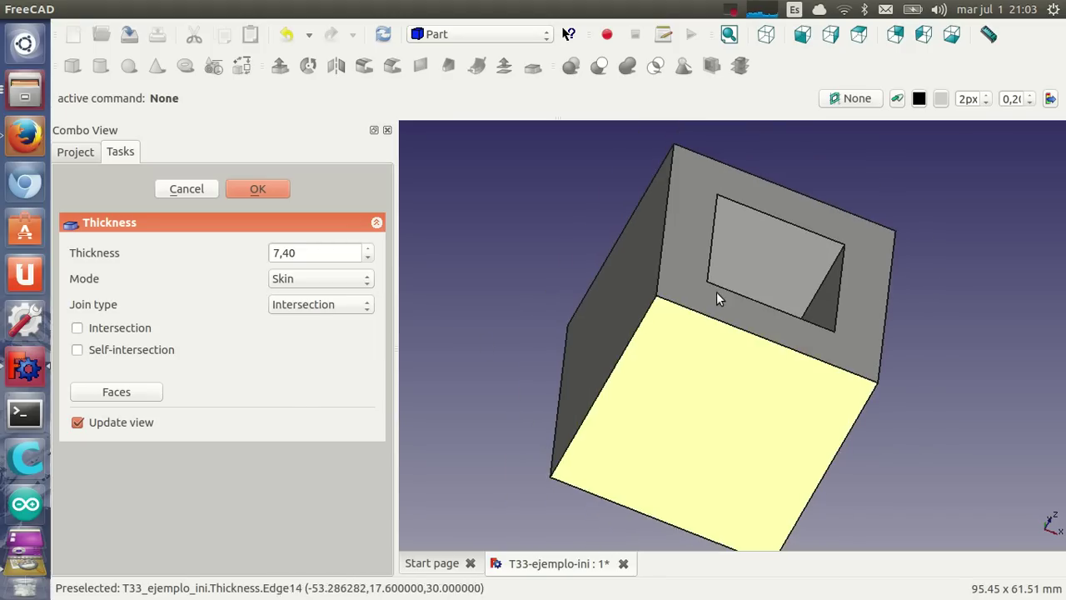
{"action": "mouse_move", "coordinate": [812, 363]}
{"action": "middle_mouse_down"}
{"action": "mouse_move", "coordinate": [732, 394]}
{"action": "mouse_move", "coordinate": [718, 376]}
{"action": "mouse_move", "coordinate": [655, 352]}
{"action": "middle_mouse_up"}
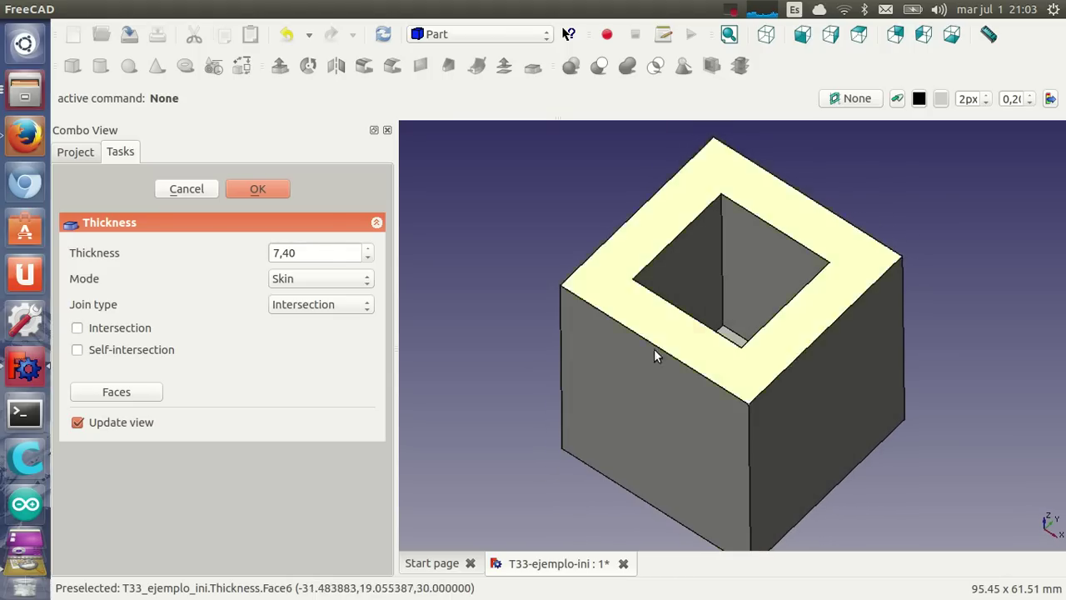
{"action": "scroll", "coordinate": [320, 250], "scroll_direction": "down", "scroll_amount": 1}
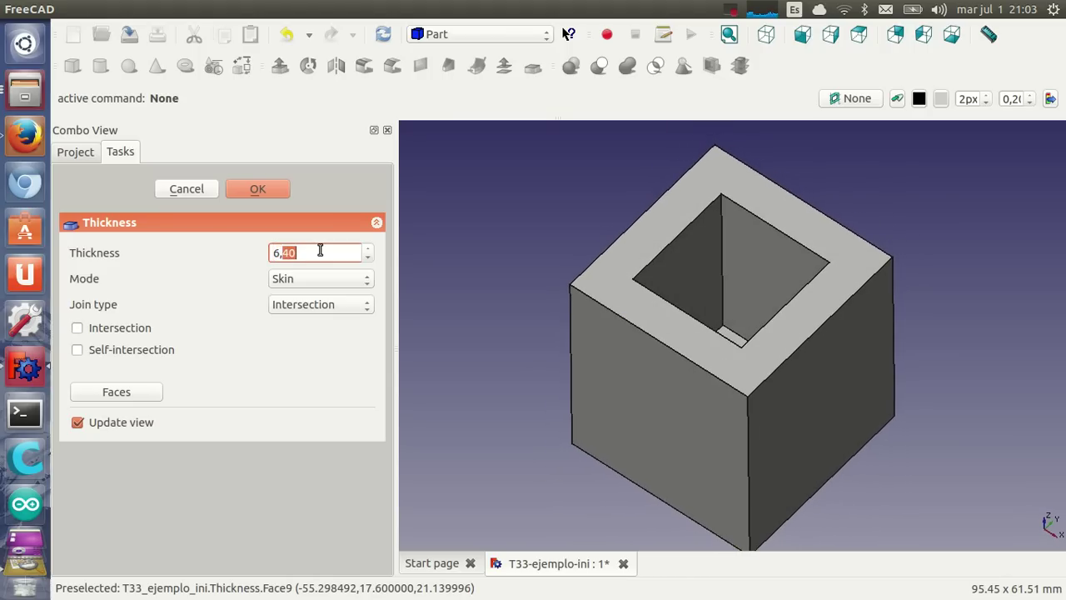
Try a negative thickness of -2, then set the wall thickness to 2
{"action": "type", "text": "-2"}
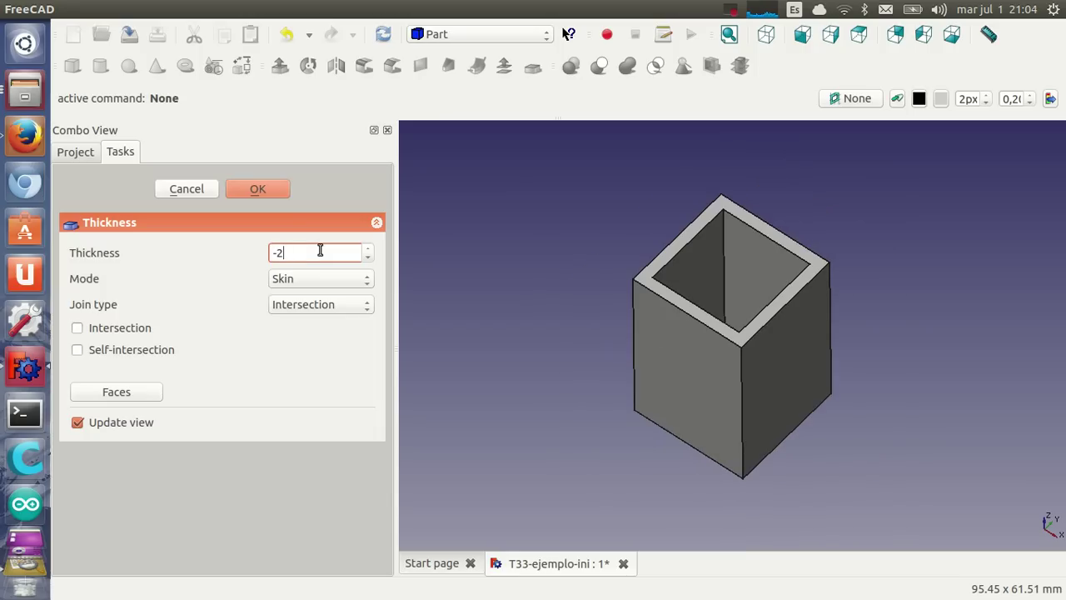
{"action": "scroll", "coordinate": [320, 249], "scroll_direction": "down", "scroll_amount": 1}
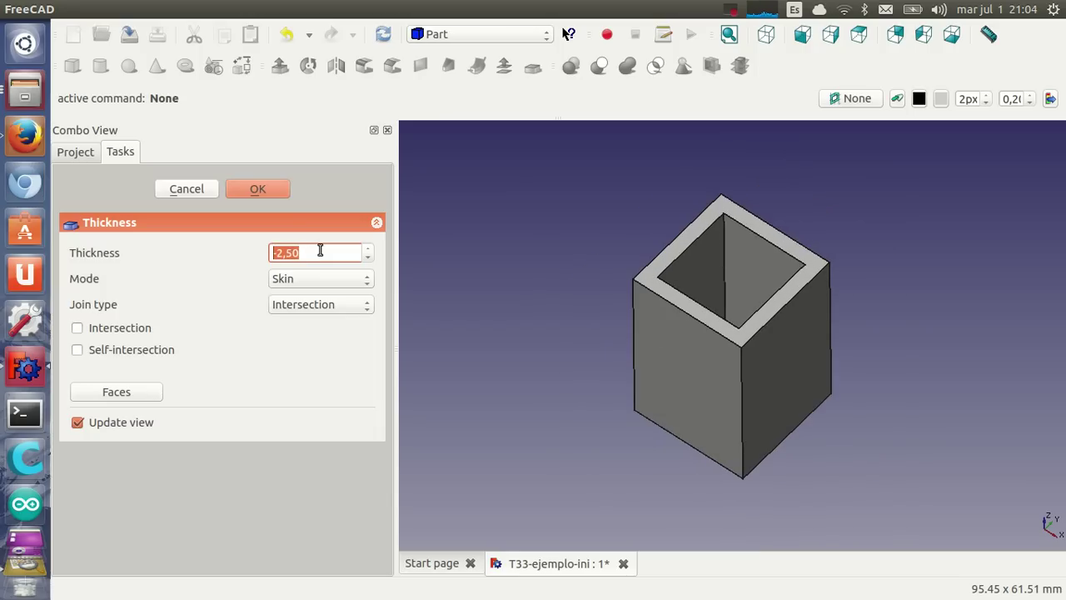
{"action": "scroll", "coordinate": [320, 250], "scroll_direction": "down", "scroll_amount": 1}
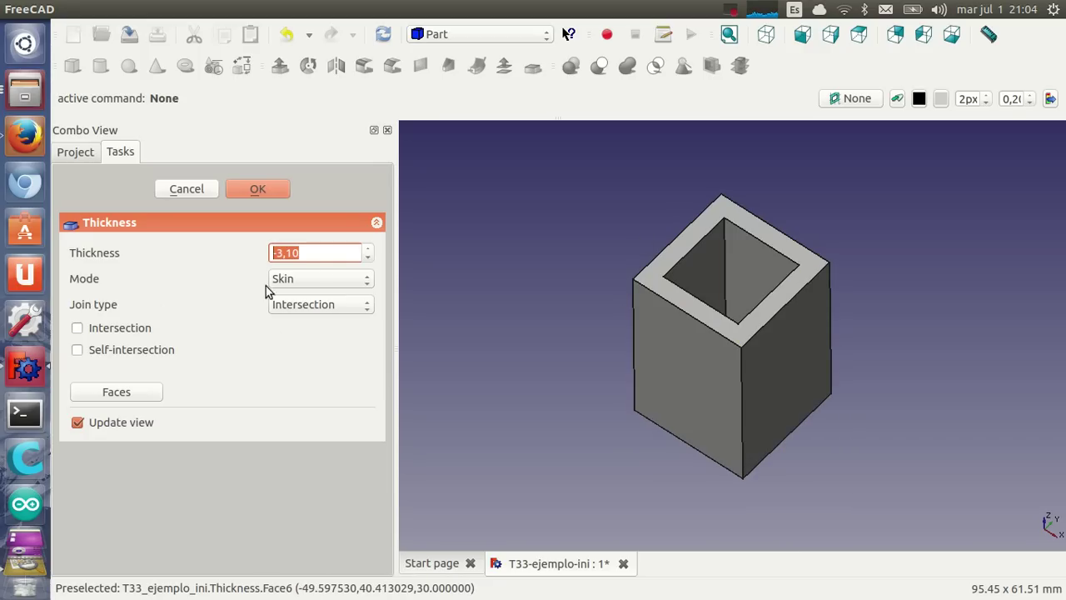
{"action": "scroll", "coordinate": [322, 256], "scroll_direction": "down", "scroll_amount": 3}
{"action": "scroll", "coordinate": [325, 255], "scroll_direction": "down", "scroll_amount": 3}
{"action": "scroll", "coordinate": [328, 254], "scroll_direction": "down", "scroll_amount": 2}
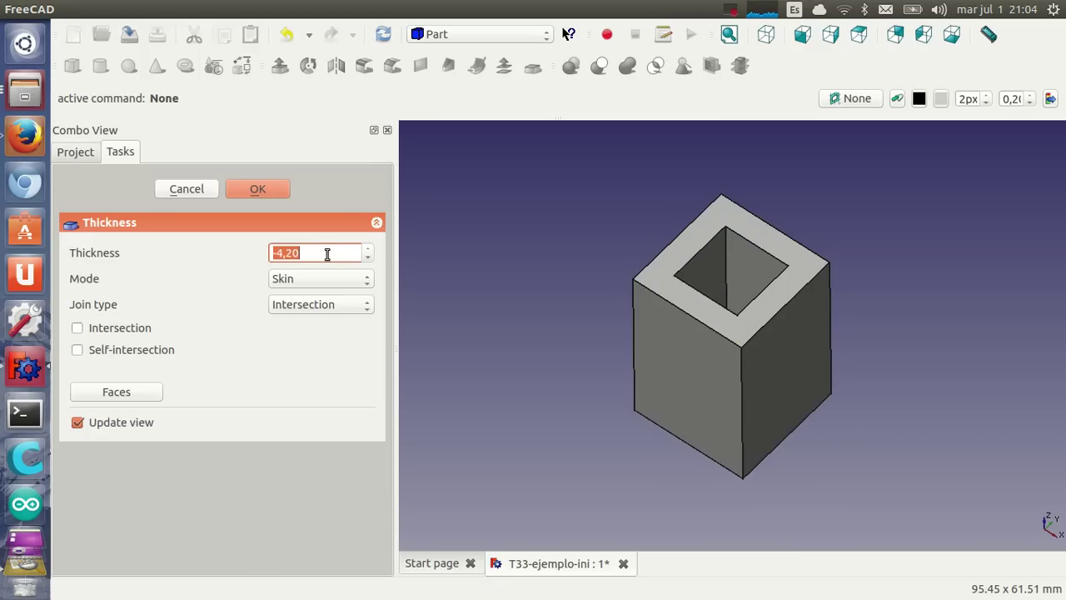
{"action": "left_click", "coordinate": [313, 250]}
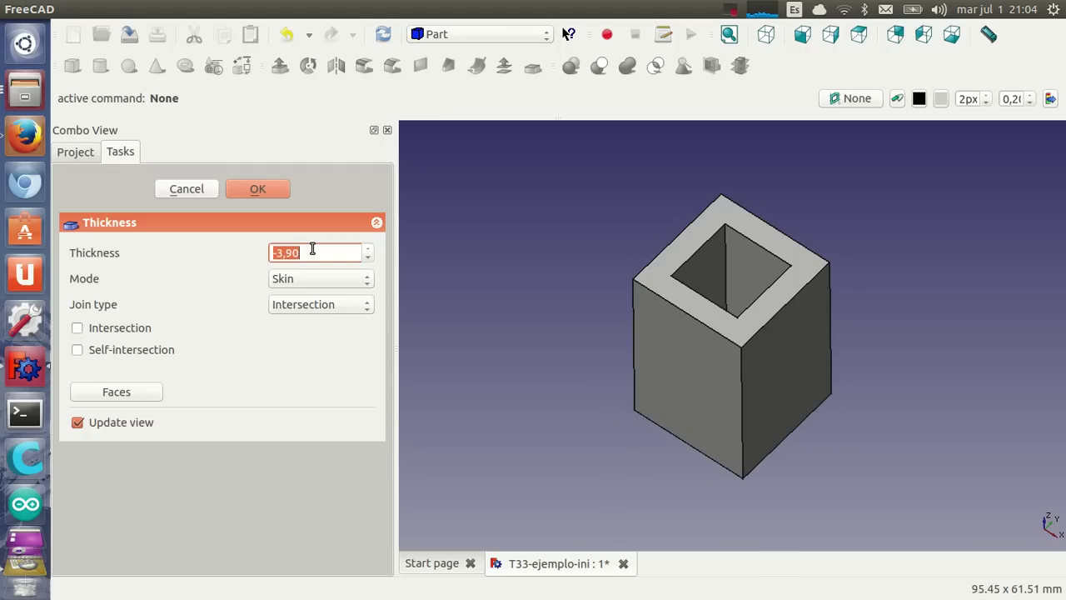
{"action": "type", "text": "2"}
Set the join type back to Arc, confirm the shell, and select Thickness in the tree
{"action": "left_click", "coordinate": [317, 304]}
{"action": "left_click", "coordinate": [323, 286]}
{"action": "left_click", "coordinate": [325, 307]}
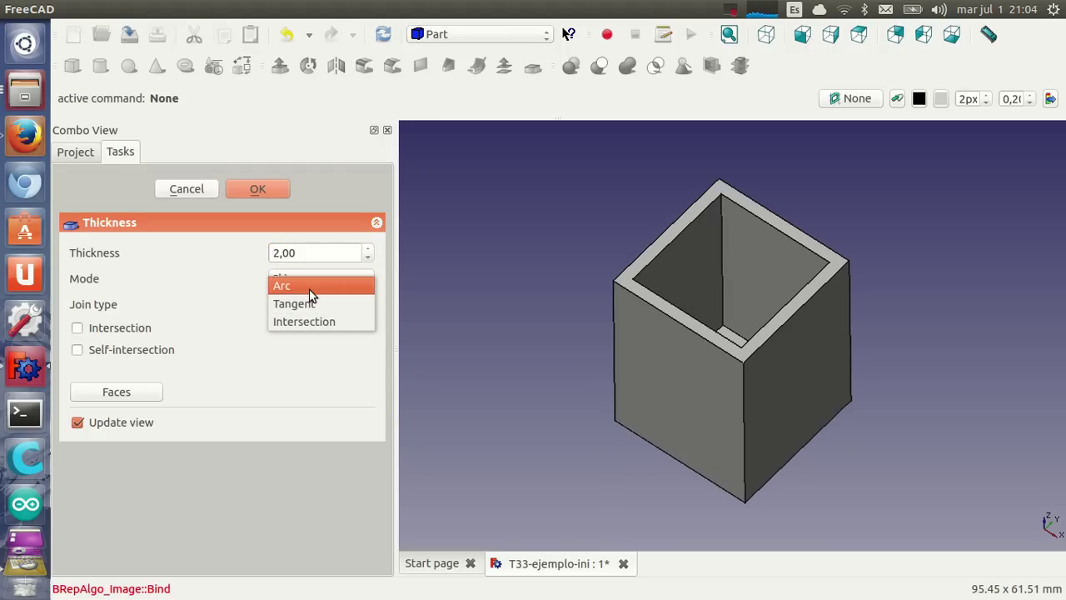
{"action": "left_click", "coordinate": [311, 287]}
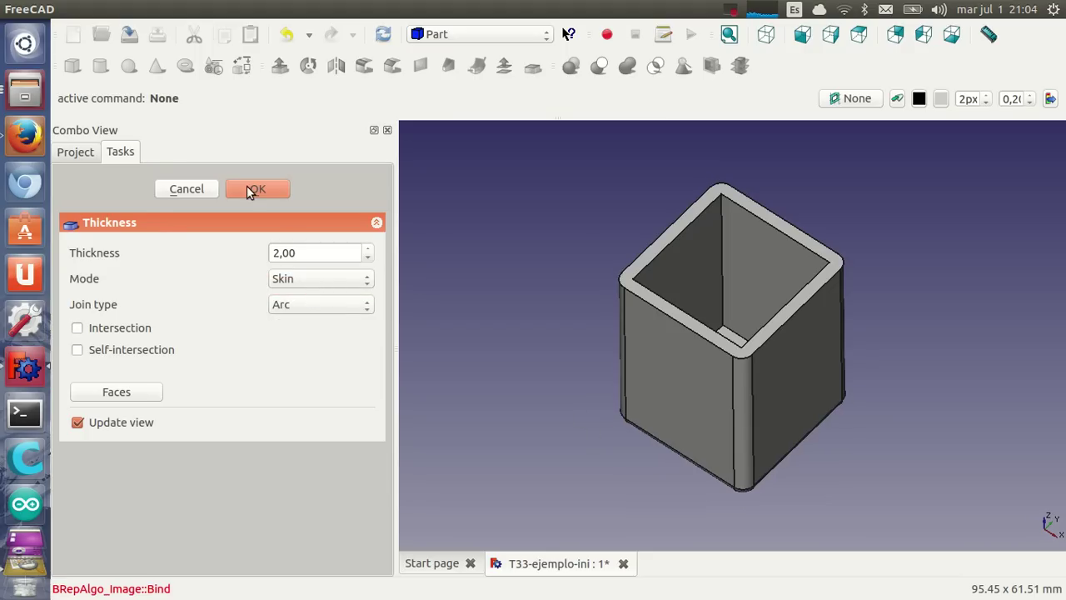
{"action": "left_click", "coordinate": [249, 191]}
{"action": "left_click", "coordinate": [130, 281]}
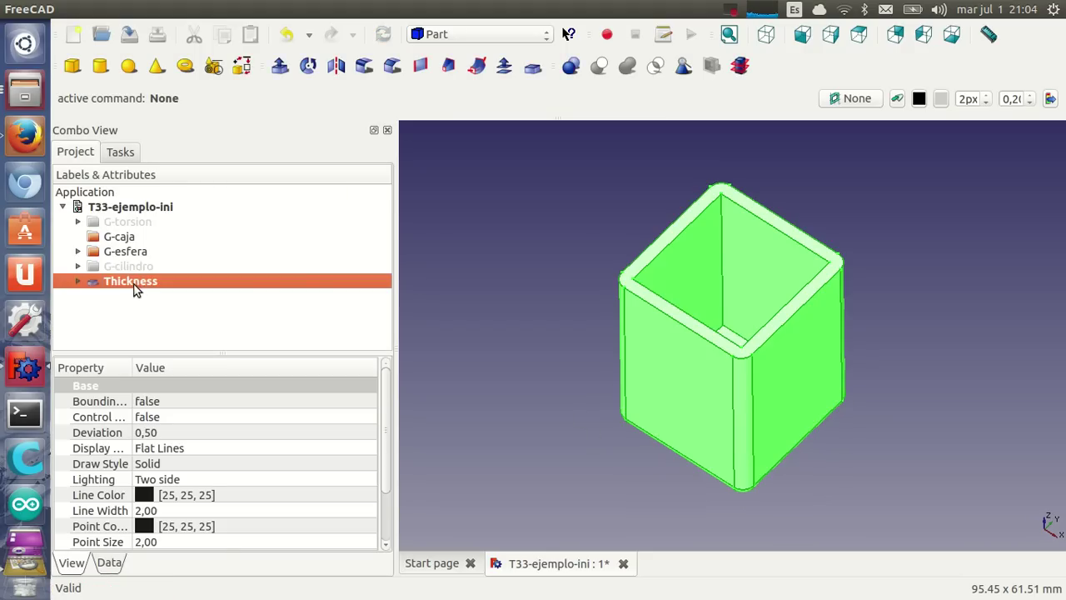
Move Thickness into the G-caja group and colour it blue [0, 0, 255]
{"action": "mouse_move", "coordinate": [133, 284]}
{"action": "left_mouse_down"}
{"action": "mouse_move", "coordinate": [157, 246]}
{"action": "mouse_move", "coordinate": [131, 243]}
{"action": "left_mouse_up"}
{"action": "left_click", "coordinate": [78, 237]}
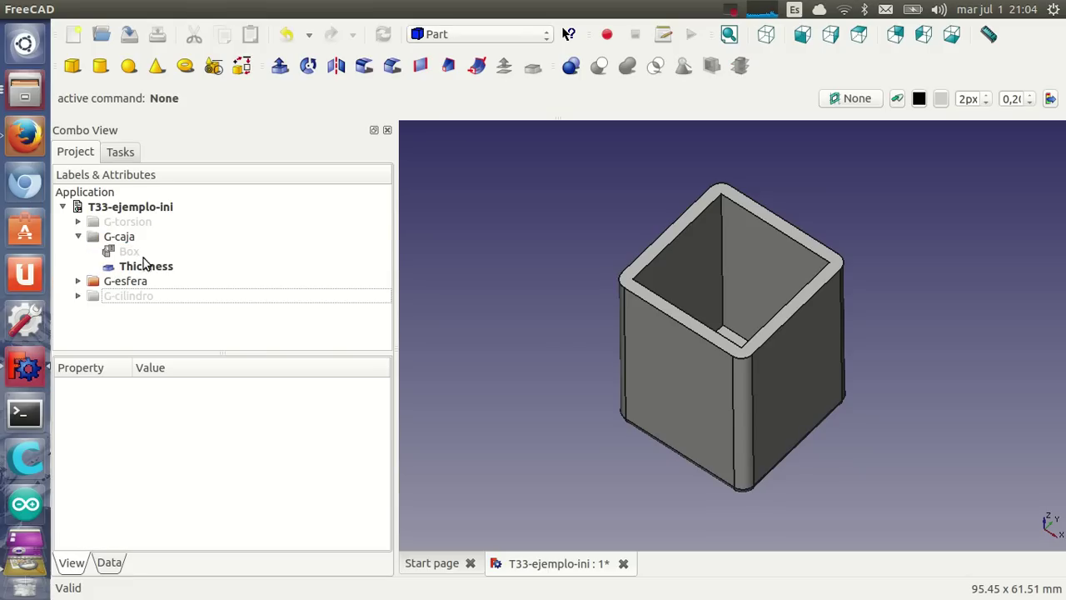
{"action": "left_click", "coordinate": [144, 265]}
{"action": "left_click", "coordinate": [194, 510]}
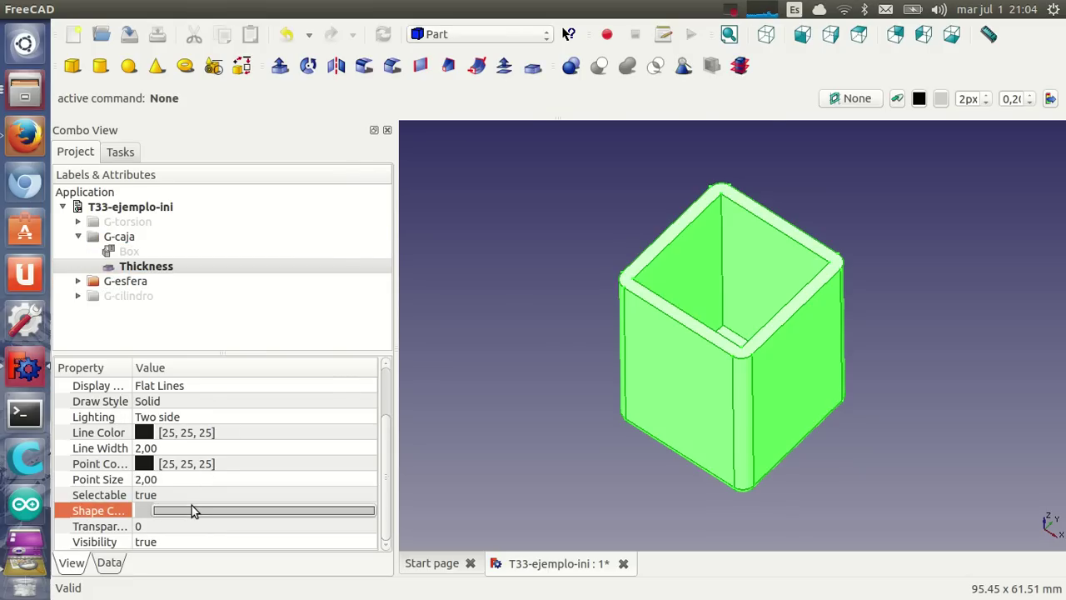
{"action": "left_click", "coordinate": [193, 509]}
{"action": "left_click", "coordinate": [365, 179]}
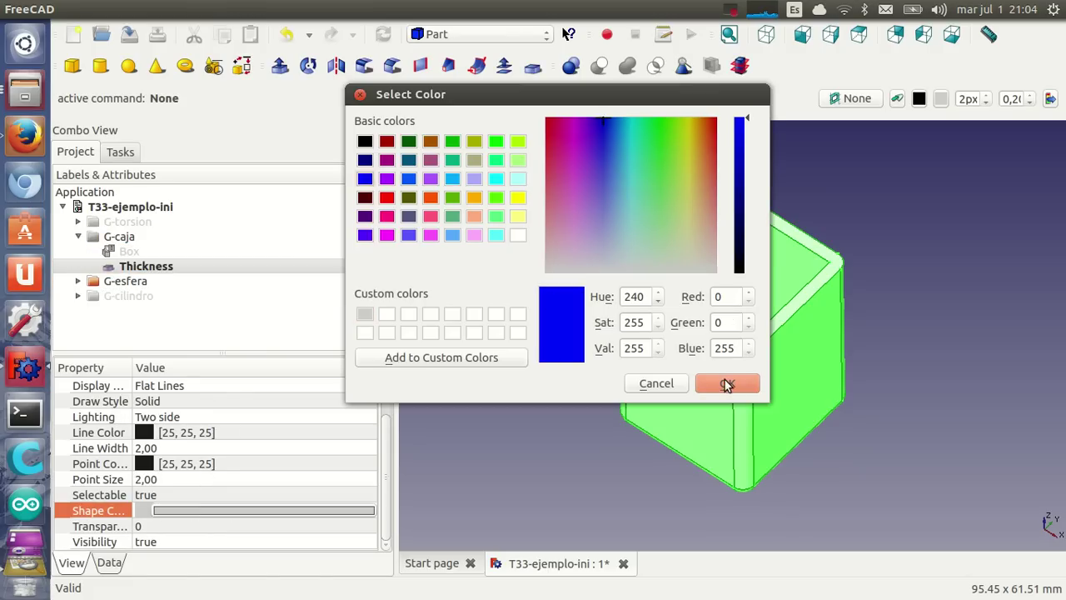
{"action": "left_click", "coordinate": [725, 382]}
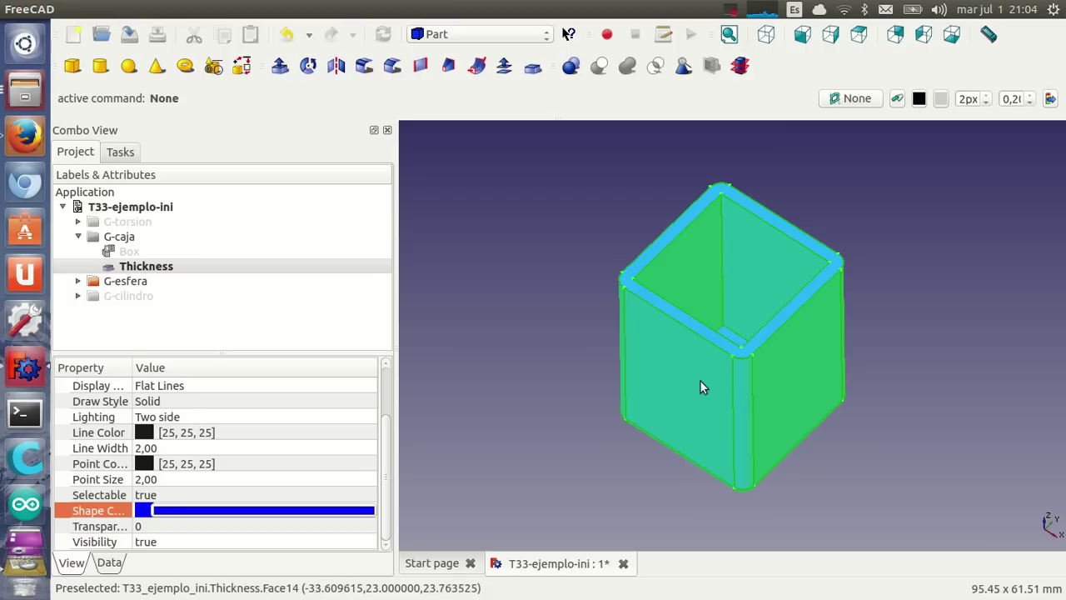
Set the box shell's Transparency to 80
{"action": "left_click", "coordinate": [204, 522]}
{"action": "type", "text": "80"}
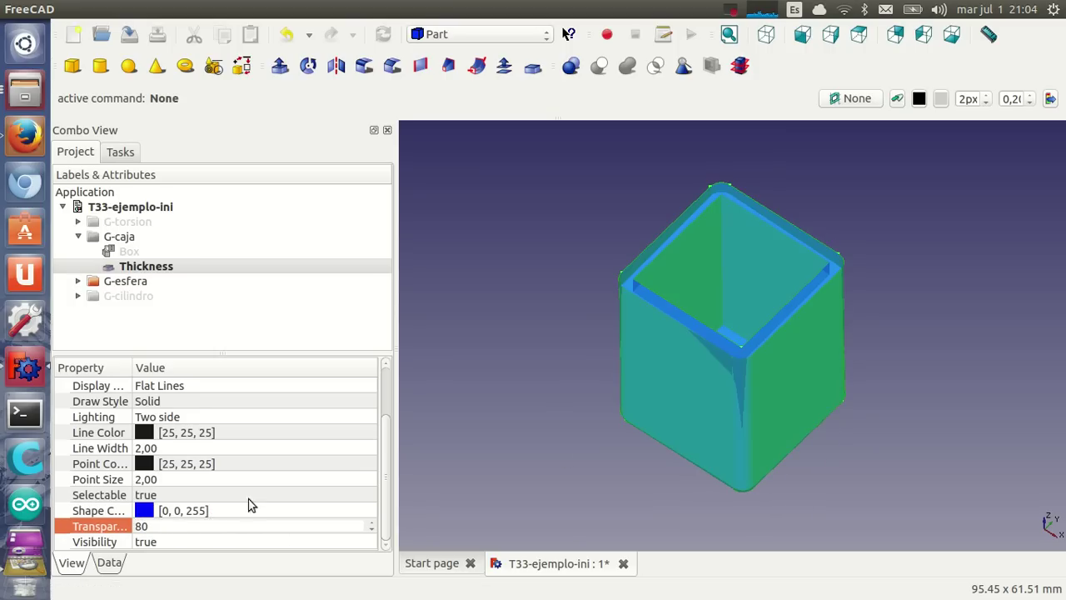
{"action": "left_click", "coordinate": [554, 412]}
{"action": "mouse_move", "coordinate": [576, 446]}
{"action": "middle_mouse_down"}
{"action": "mouse_move", "coordinate": [676, 439]}
{"action": "mouse_move", "coordinate": [642, 464]}
{"action": "middle_mouse_up"}
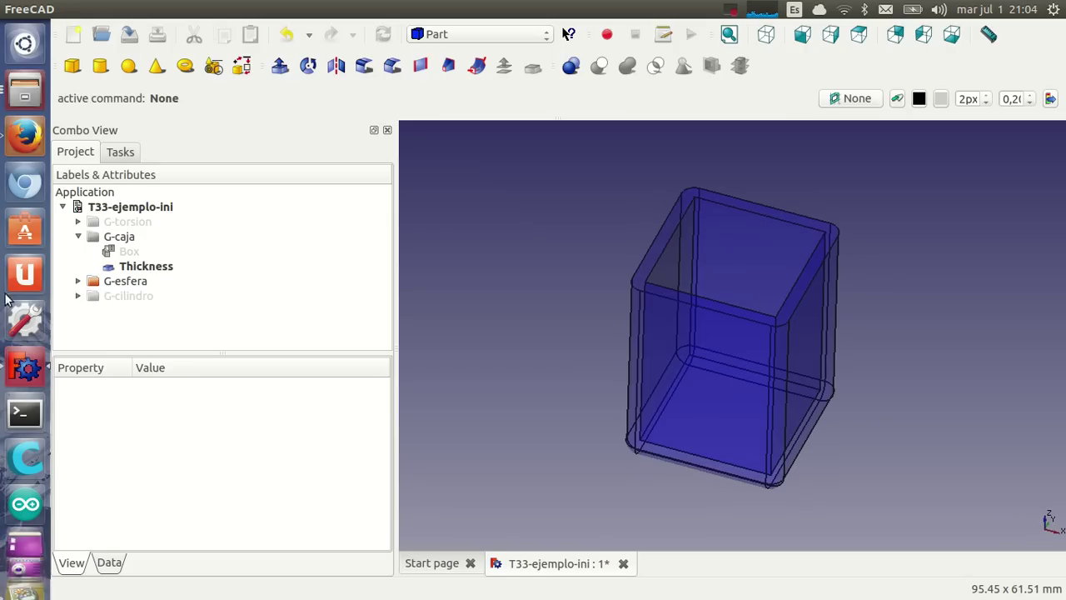
Hide the box shell, collapse G-caja, and select the Cylinder in G-cilindro
{"action": "left_click", "coordinate": [149, 266]}
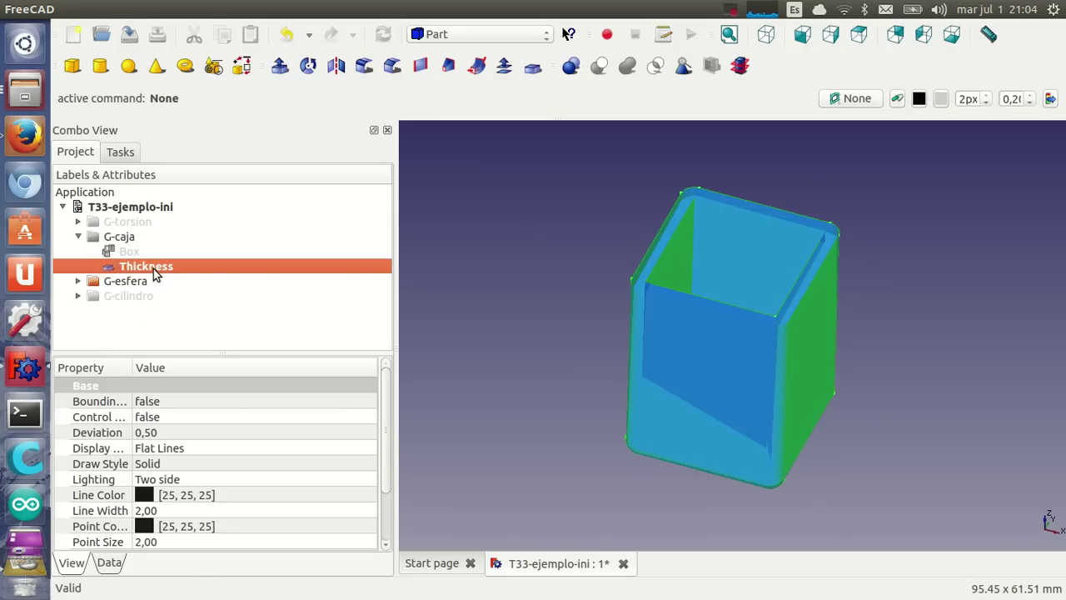
{"action": "key", "text": "space"}
{"action": "left_click", "coordinate": [79, 238]}
{"action": "left_click", "coordinate": [78, 267]}
{"action": "left_click", "coordinate": [128, 281]}
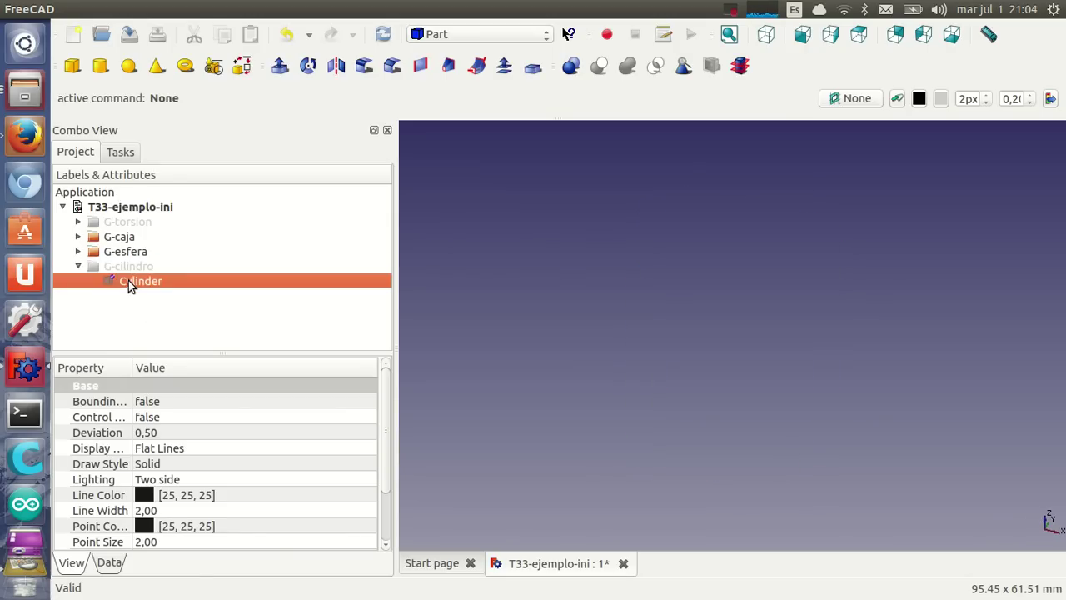
Fit the cylinder in the view and select its top face
{"action": "right_click", "coordinate": [128, 281]}
{"action": "left_click", "coordinate": [166, 325]}
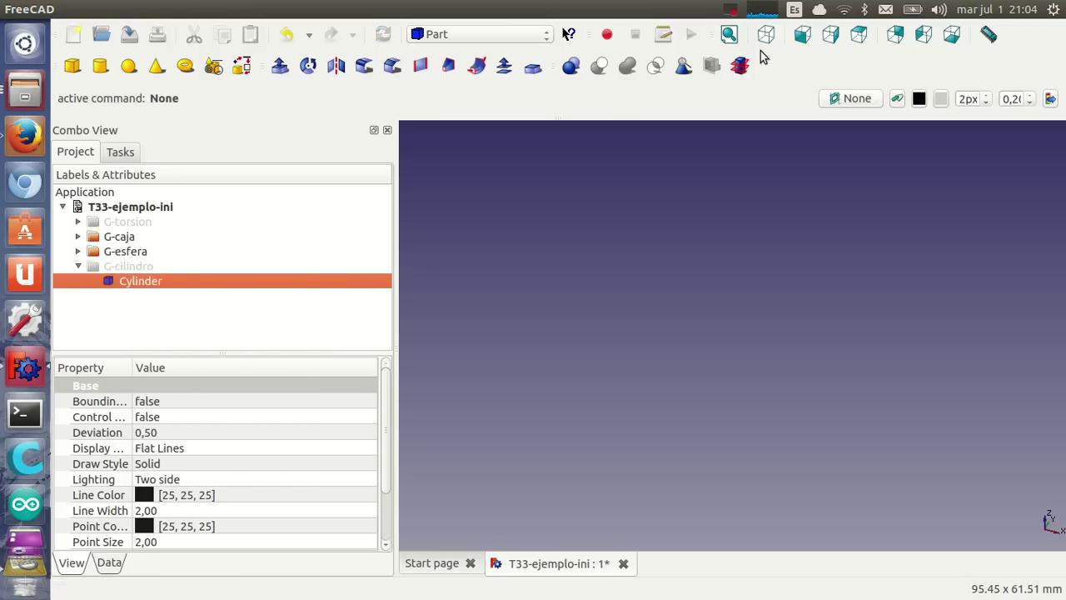
{"action": "left_click", "coordinate": [729, 34]}
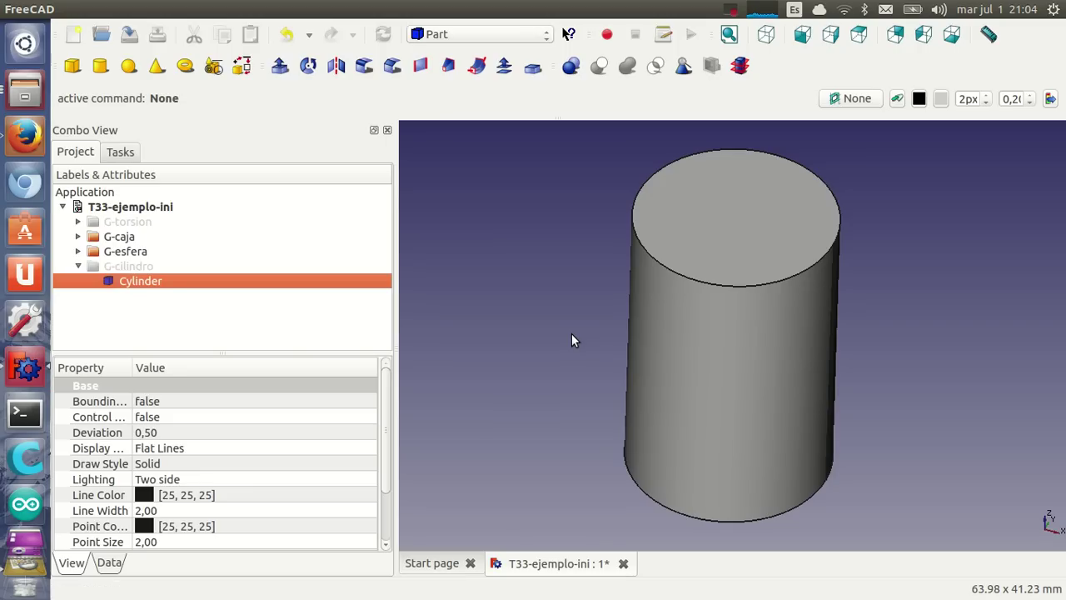
{"action": "left_click", "coordinate": [720, 234]}
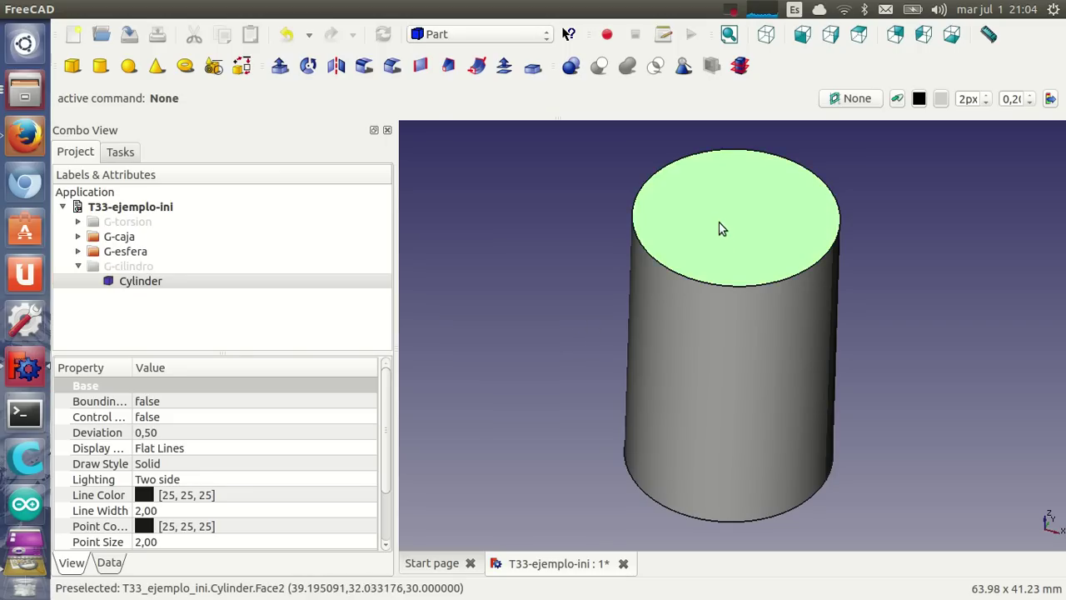
Shell the cylinder at 1,00 thickness and move Thickness001 into G-cilindro
{"action": "left_click", "coordinate": [532, 69]}
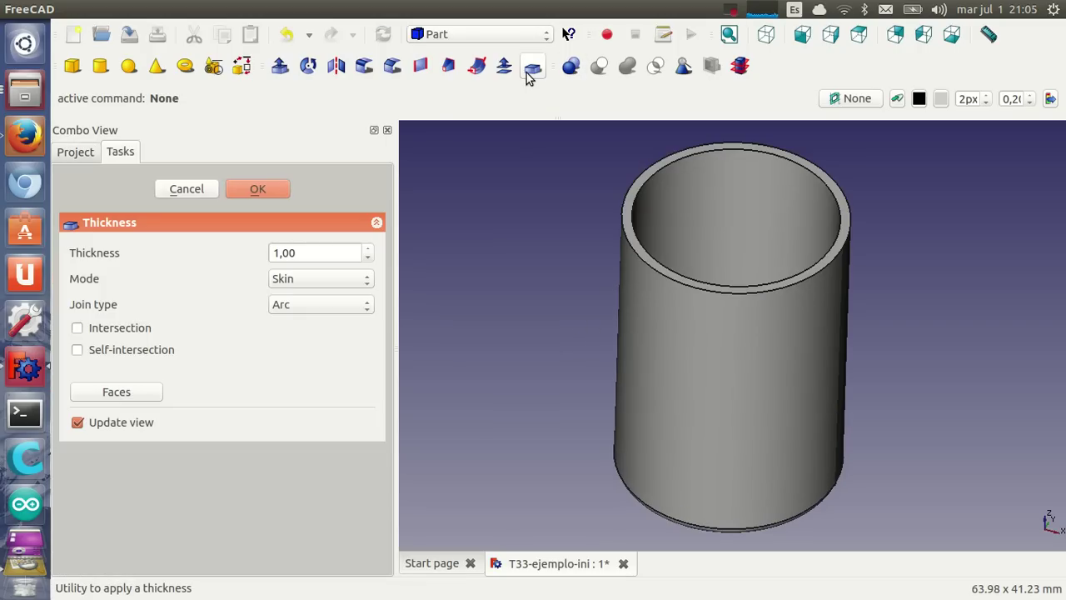
{"action": "mouse_move", "coordinate": [595, 242]}
{"action": "middle_mouse_down"}
{"action": "mouse_move", "coordinate": [614, 266]}
{"action": "mouse_move", "coordinate": [607, 330]}
{"action": "mouse_move", "coordinate": [547, 295]}
{"action": "mouse_move", "coordinate": [638, 241]}
{"action": "mouse_move", "coordinate": [603, 219]}
{"action": "middle_mouse_up"}
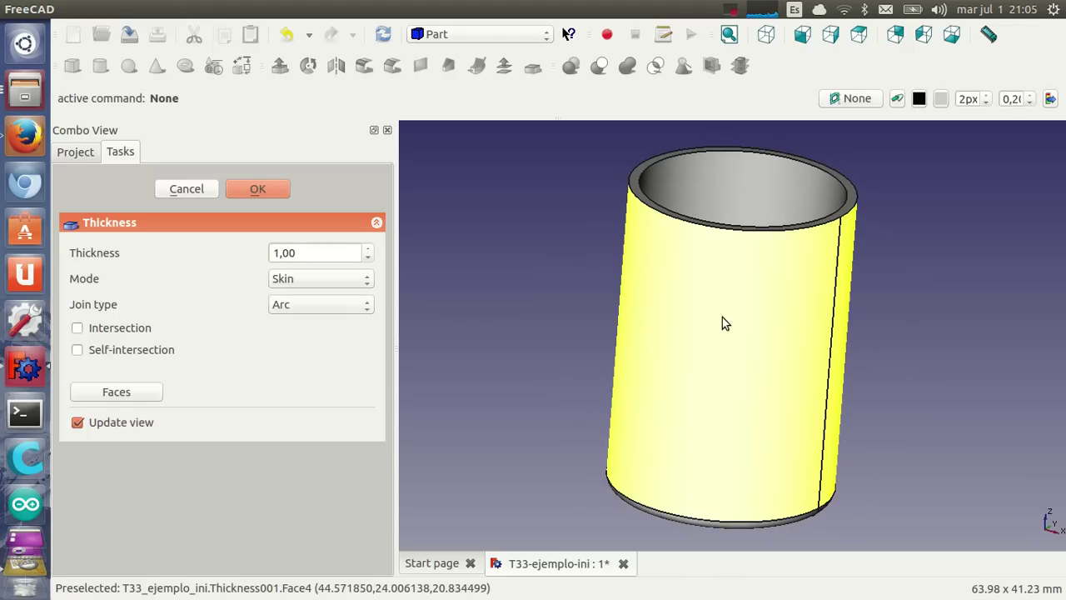
{"action": "left_click", "coordinate": [257, 189]}
{"action": "left_click_drag", "start_coordinate": [140, 281], "coordinate": [138, 270]}
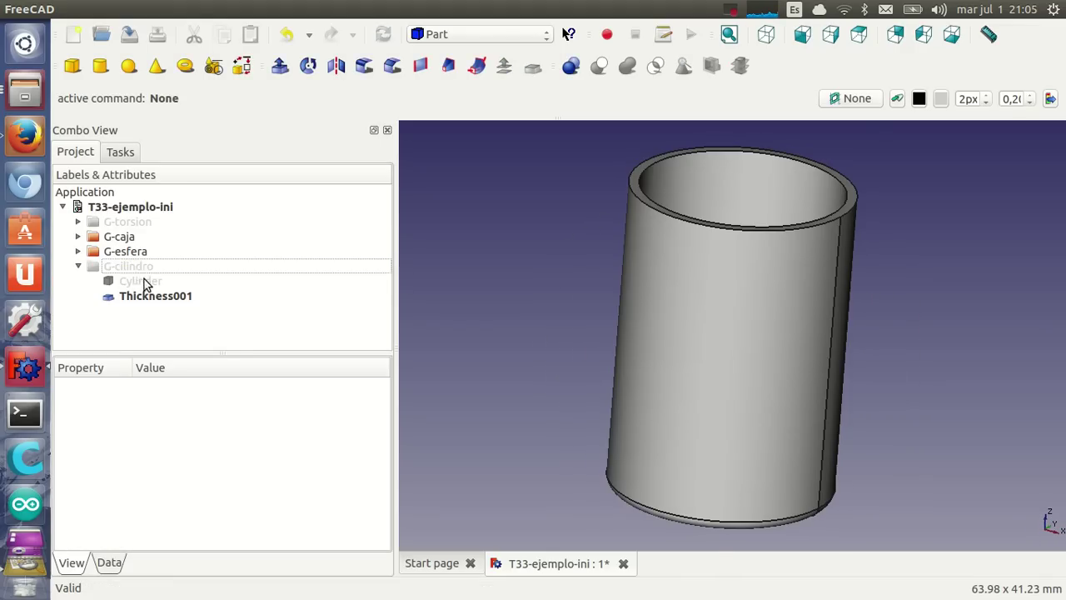
Colour Thickness001 yellow, hide it, and collapse the G-cilindro group
{"action": "left_click", "coordinate": [127, 297]}
{"action": "scroll", "coordinate": [201, 479], "scroll_direction": "down", "scroll_amount": 2}
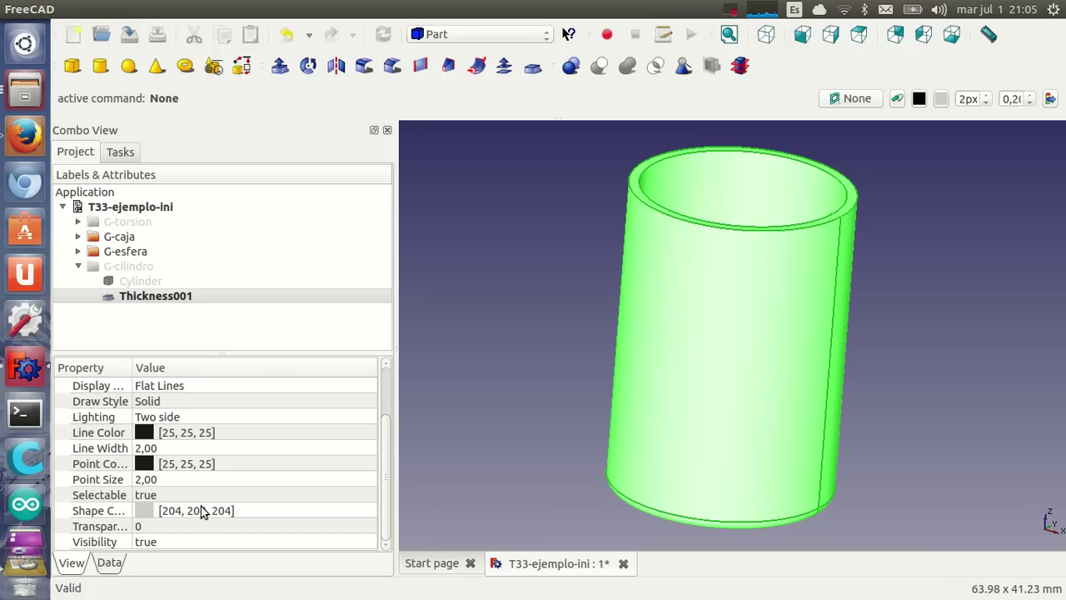
{"action": "double_click", "coordinate": [201, 510]}
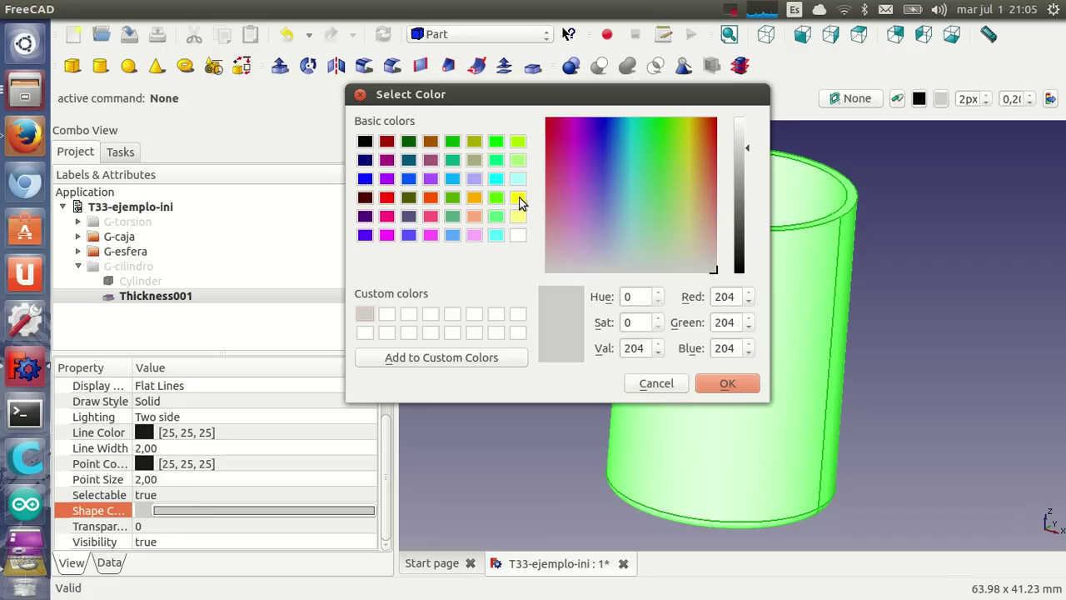
{"action": "left_click", "coordinate": [518, 198]}
{"action": "left_click", "coordinate": [718, 384]}
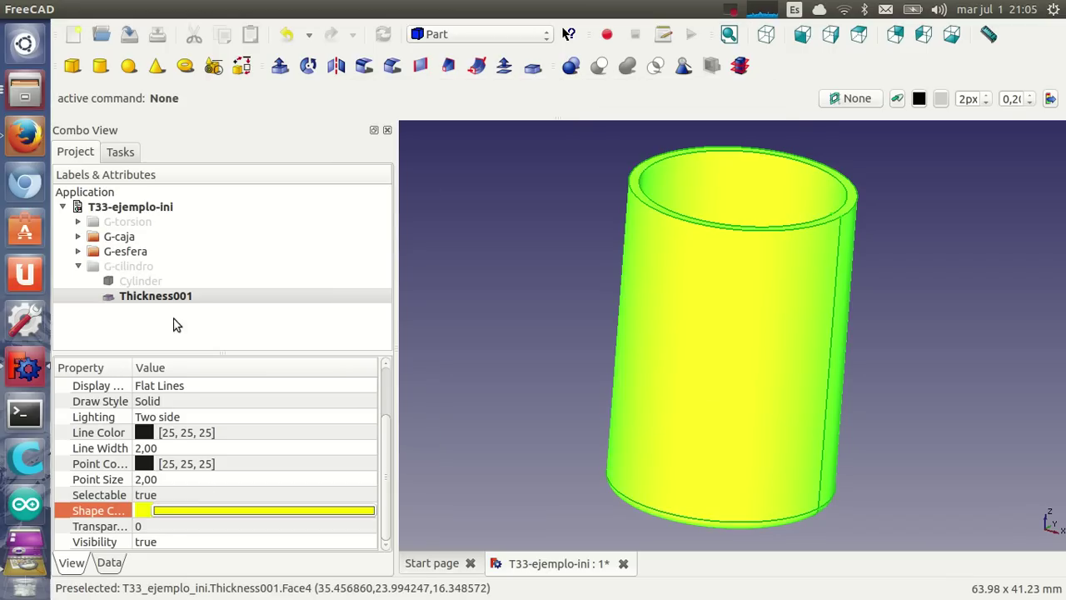
{"action": "left_click", "coordinate": [156, 296]}
{"action": "key", "text": "space"}
{"action": "left_click", "coordinate": [78, 265]}
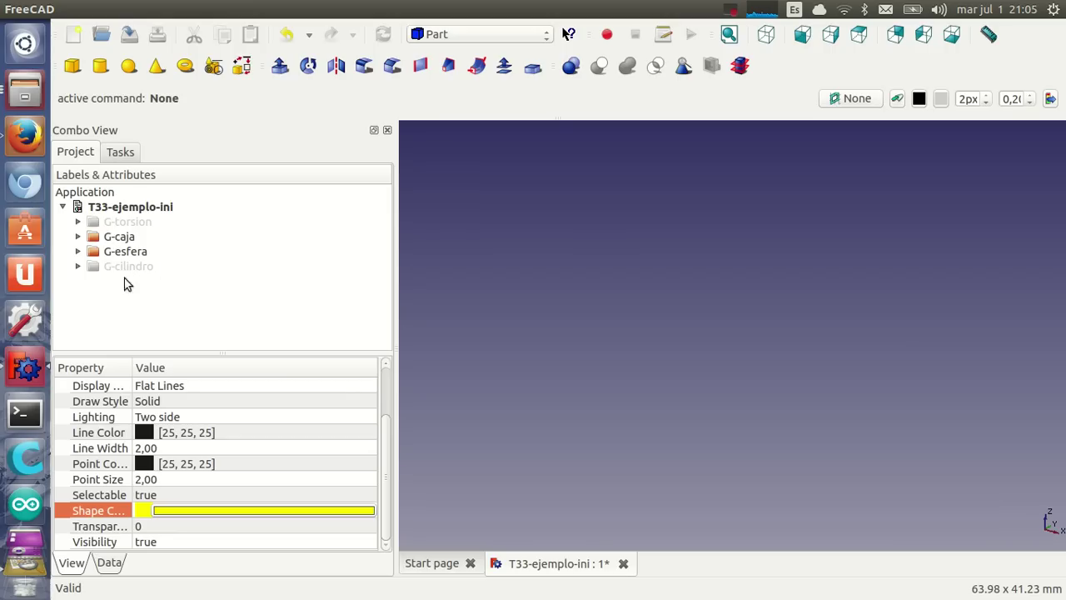
Unhide the Sphere in G-esfera and fit it in the view
{"action": "left_click", "coordinate": [76, 253]}
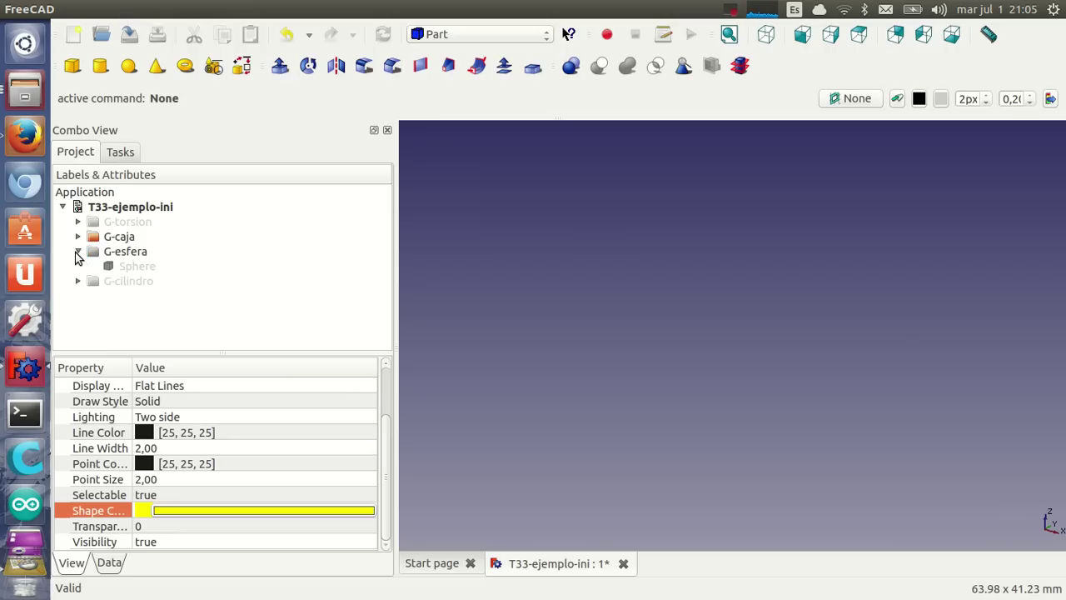
{"action": "left_click", "coordinate": [123, 268]}
{"action": "key", "text": "space"}
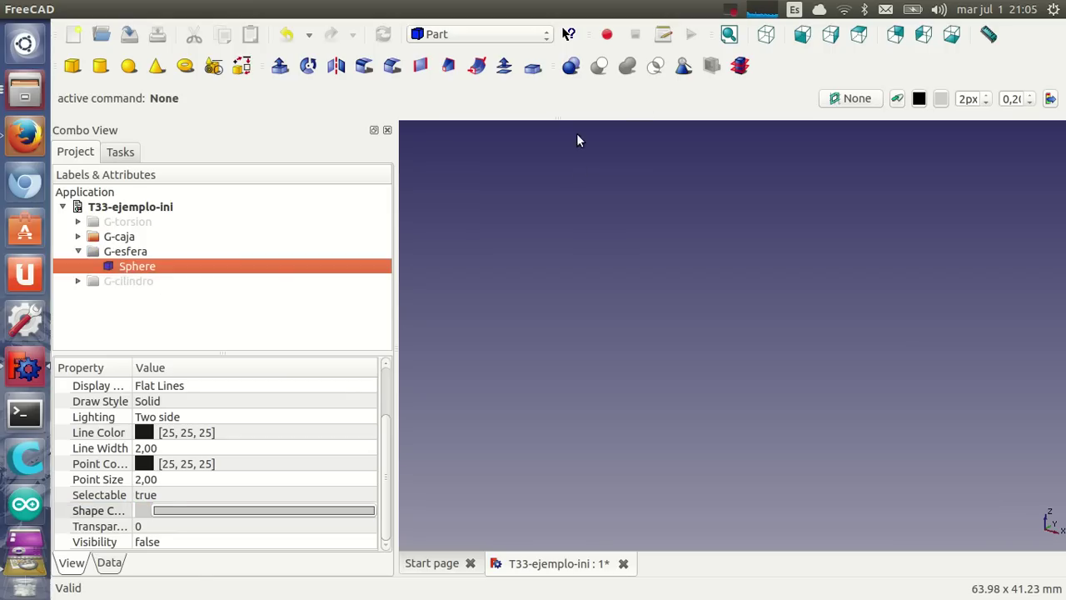
{"action": "left_click", "coordinate": [730, 33]}
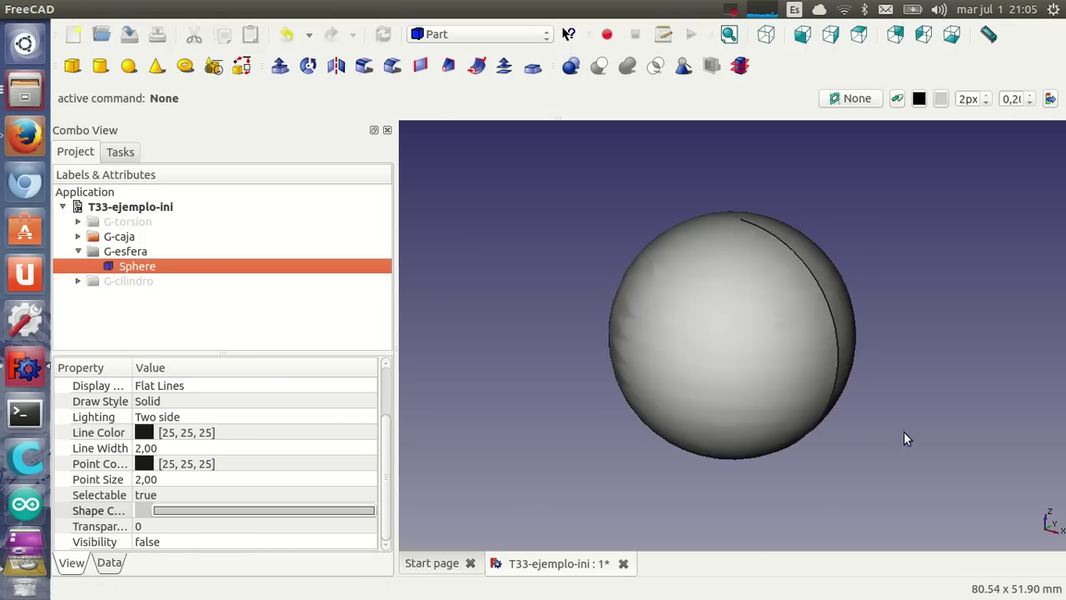
{"action": "middle_click_drag", "start_coordinate": [904, 435], "coordinate": [802, 388]}
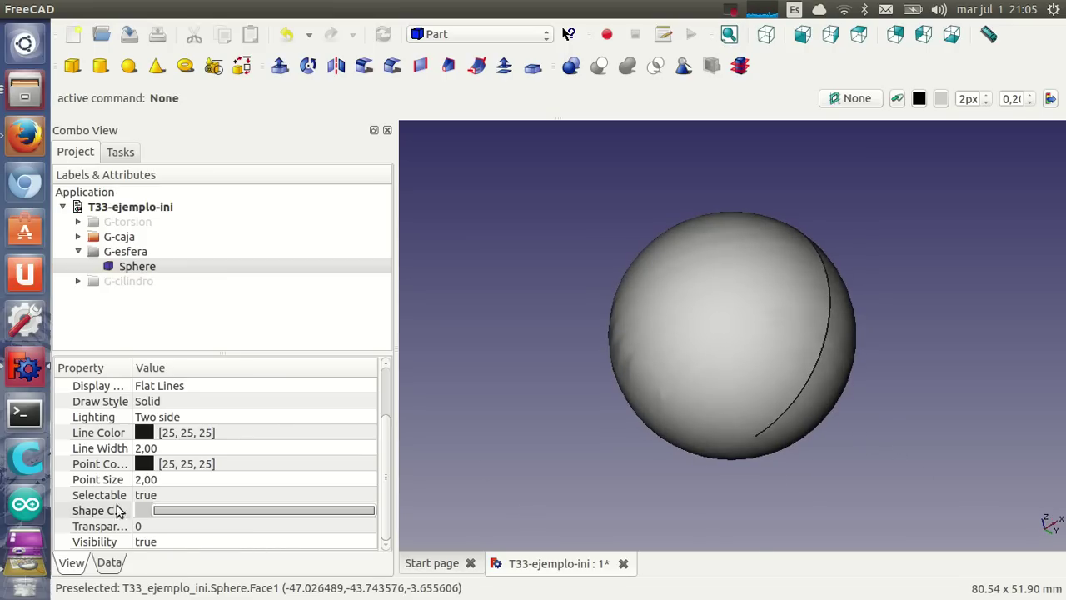
Set the sphere's Angle1 to -40 in its Data properties
{"action": "left_click", "coordinate": [109, 562]}
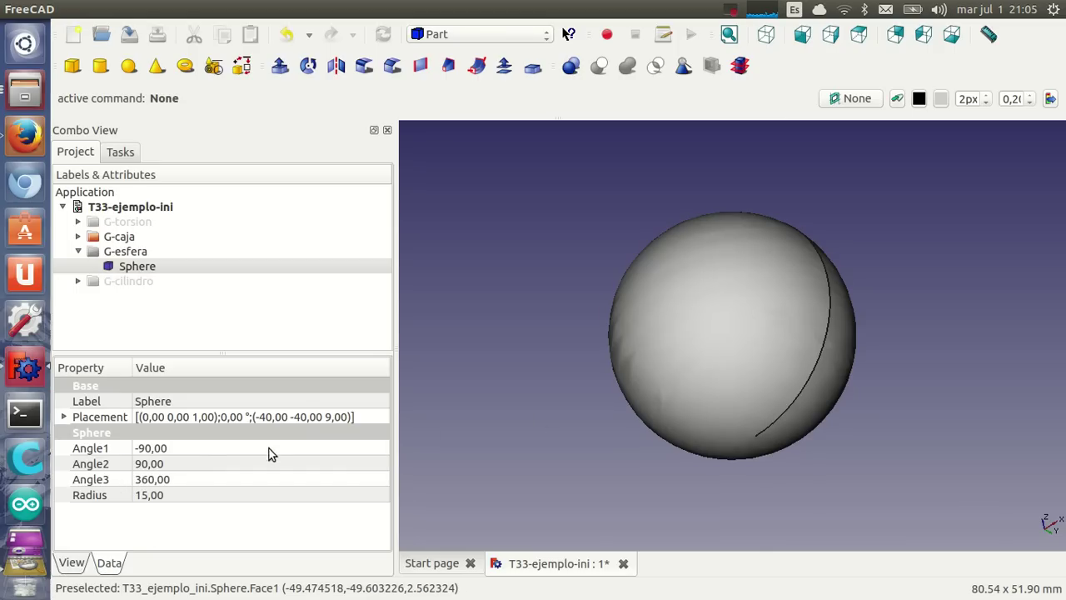
{"action": "left_click", "coordinate": [143, 463]}
{"action": "left_click", "coordinate": [145, 447]}
{"action": "left_click", "coordinate": [145, 447]}
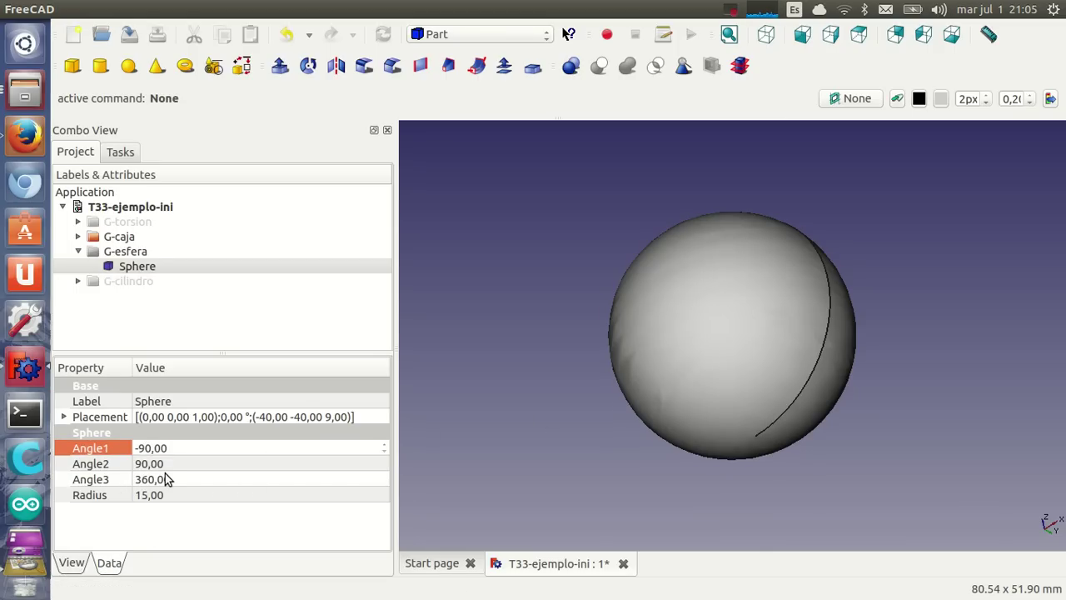
{"action": "key", "text": "BackSpace"}
{"action": "type", "text": "4"}
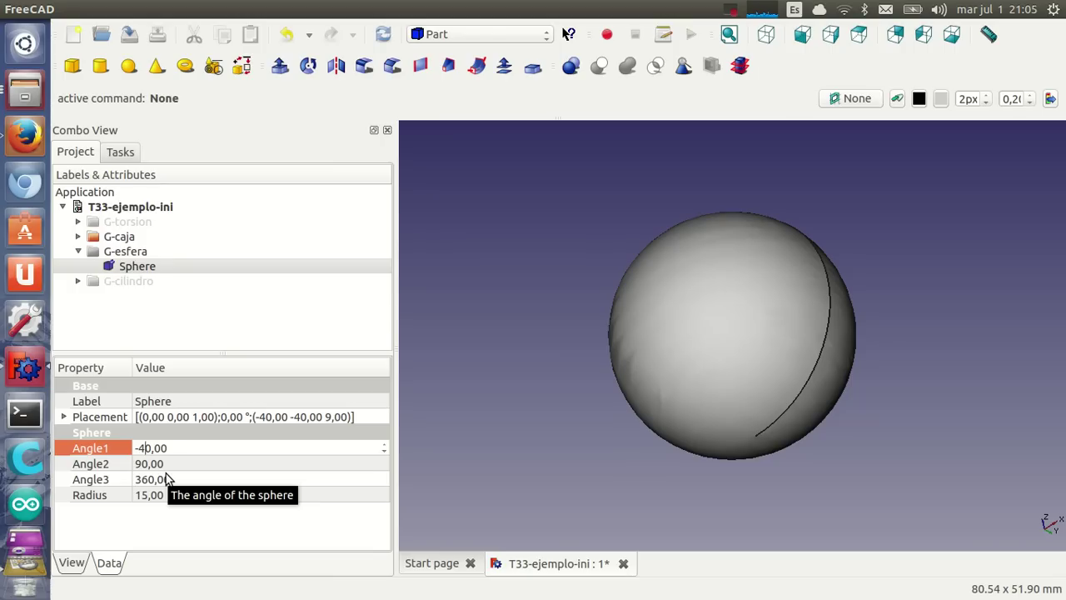
{"action": "left_click", "coordinate": [345, 467]}
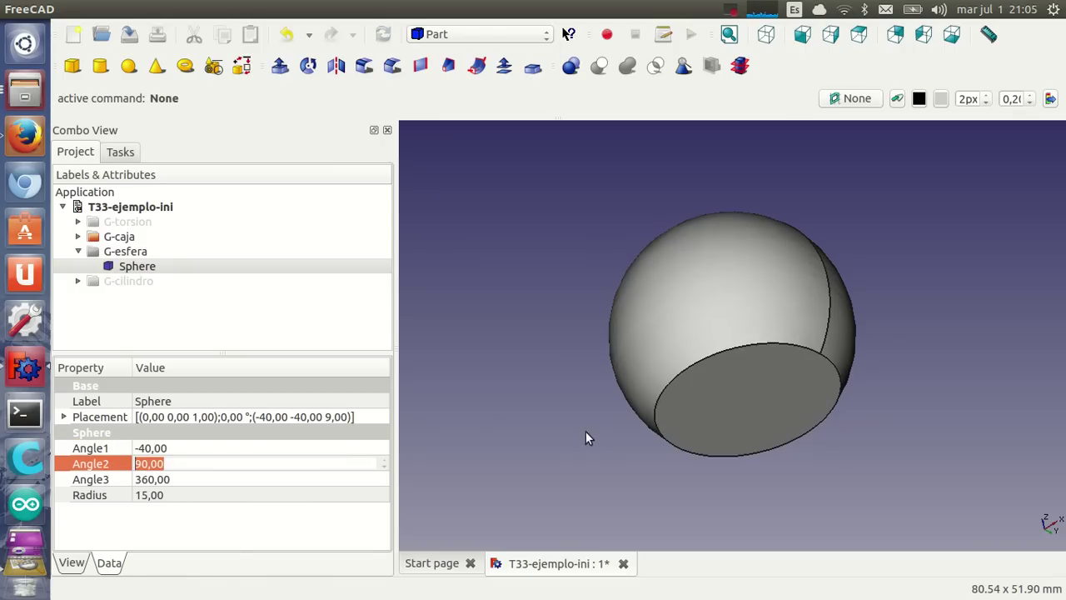
Set Angle2 to 70 and select the sphere's flat top face
{"action": "middle_click_drag", "start_coordinate": [748, 382], "coordinate": [687, 446]}
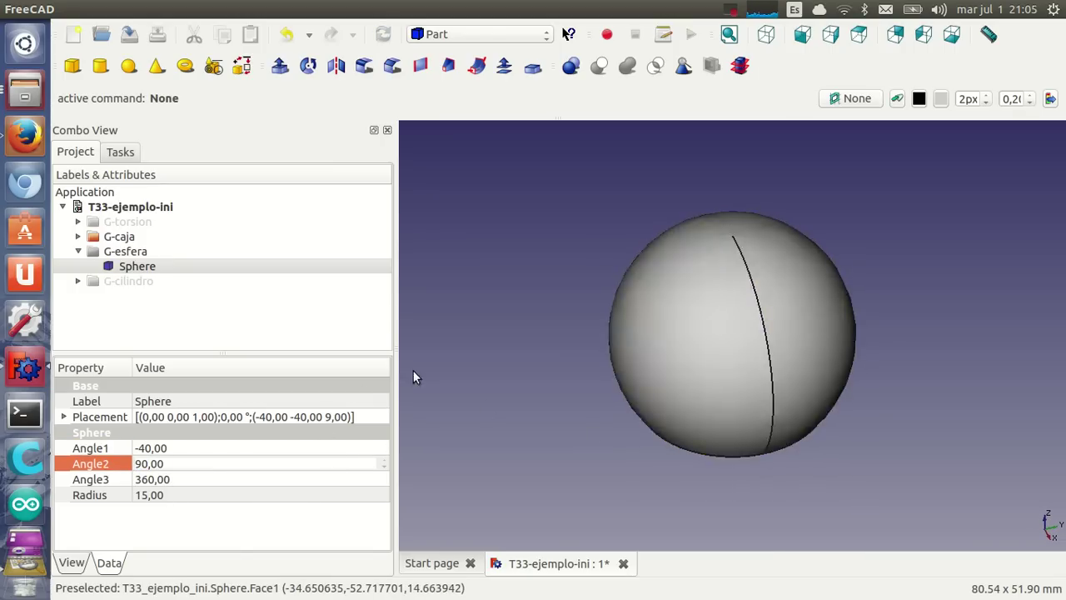
{"action": "left_click", "coordinate": [141, 466]}
{"action": "key", "text": "BackSpace"}
{"action": "type", "text": "7"}
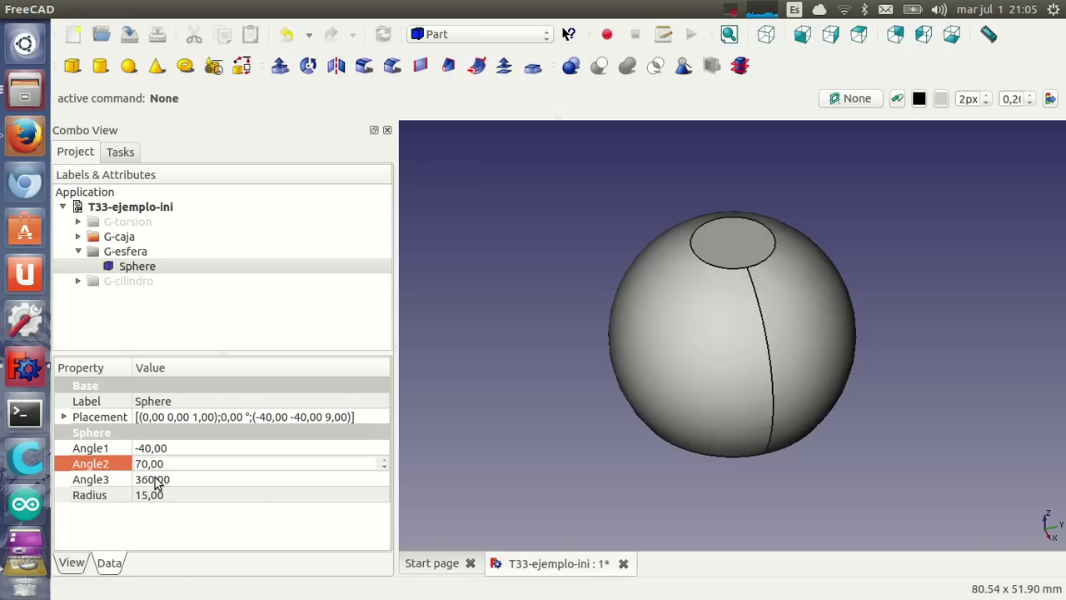
{"action": "mouse_move", "coordinate": [716, 274]}
{"action": "middle_mouse_down"}
{"action": "mouse_move", "coordinate": [767, 388]}
{"action": "mouse_move", "coordinate": [788, 364]}
{"action": "middle_mouse_up"}
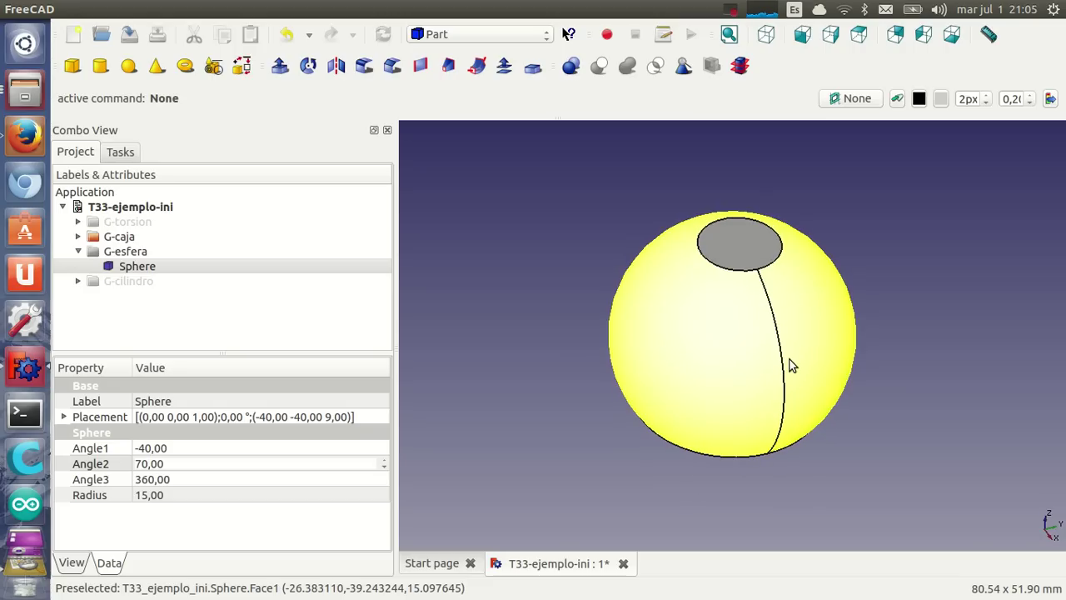
{"action": "left_click", "coordinate": [740, 250]}
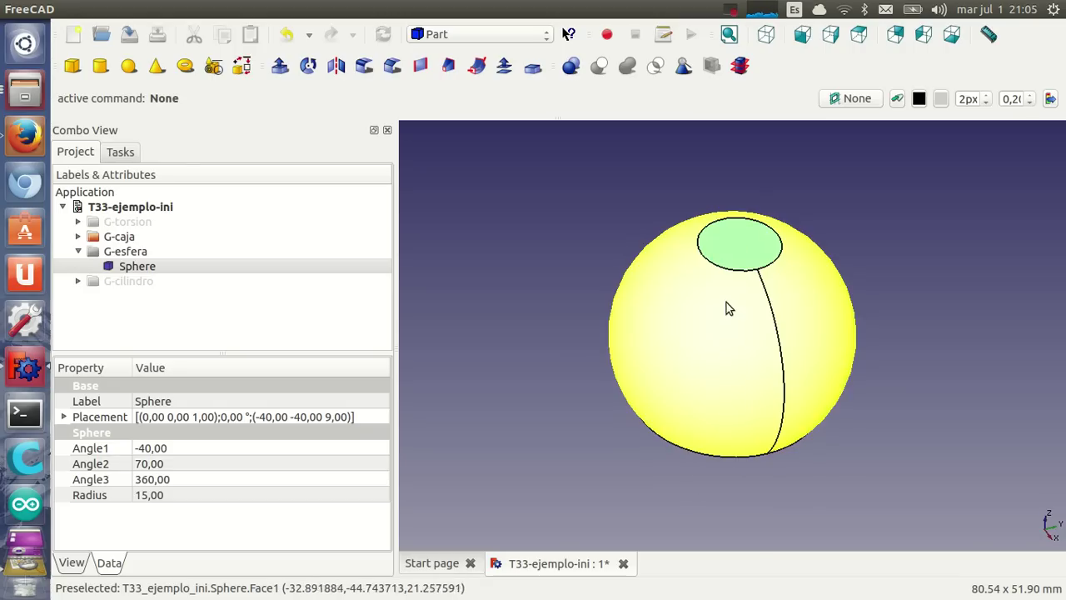
Shell the sphere with Intersection joins and move Thickness002 into G-esfera
{"action": "left_click", "coordinate": [536, 72]}
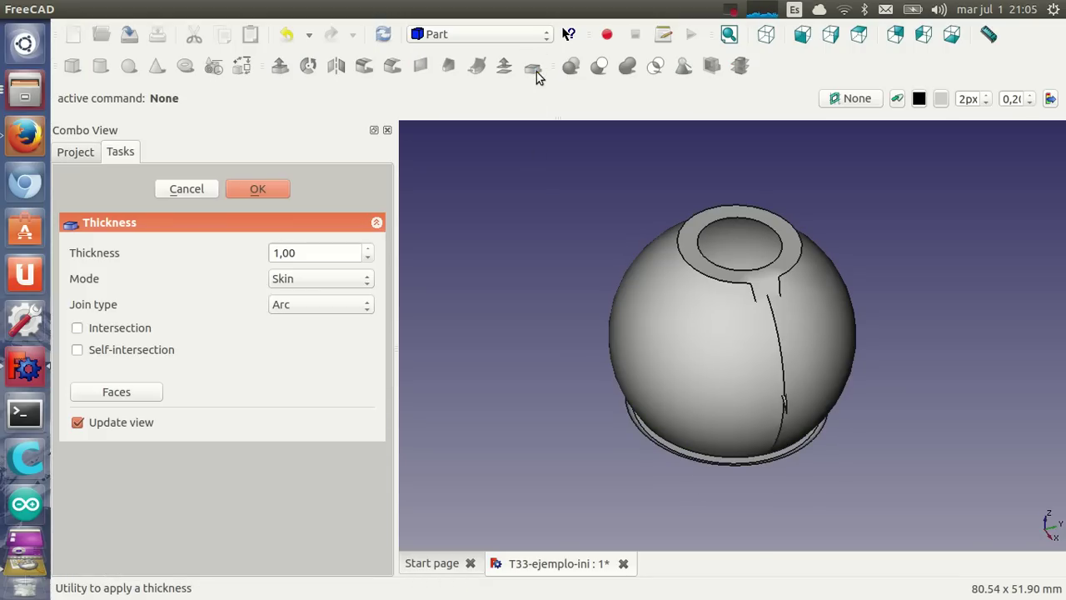
{"action": "left_click", "coordinate": [292, 304]}
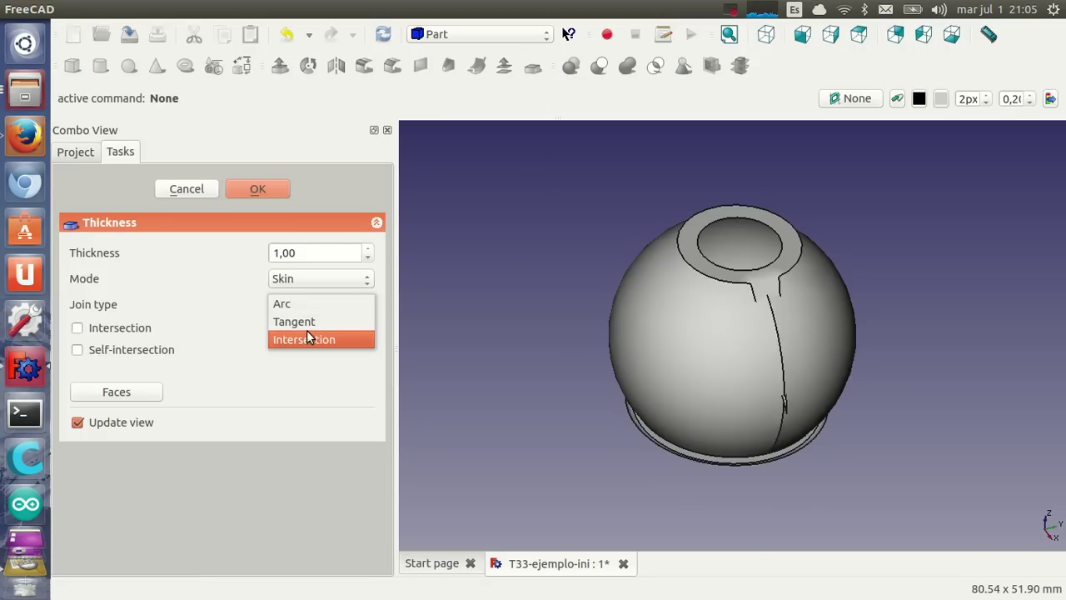
{"action": "left_click", "coordinate": [307, 337]}
{"action": "mouse_move", "coordinate": [633, 366]}
{"action": "middle_mouse_down"}
{"action": "mouse_move", "coordinate": [669, 309]}
{"action": "mouse_move", "coordinate": [604, 321]}
{"action": "middle_mouse_up"}
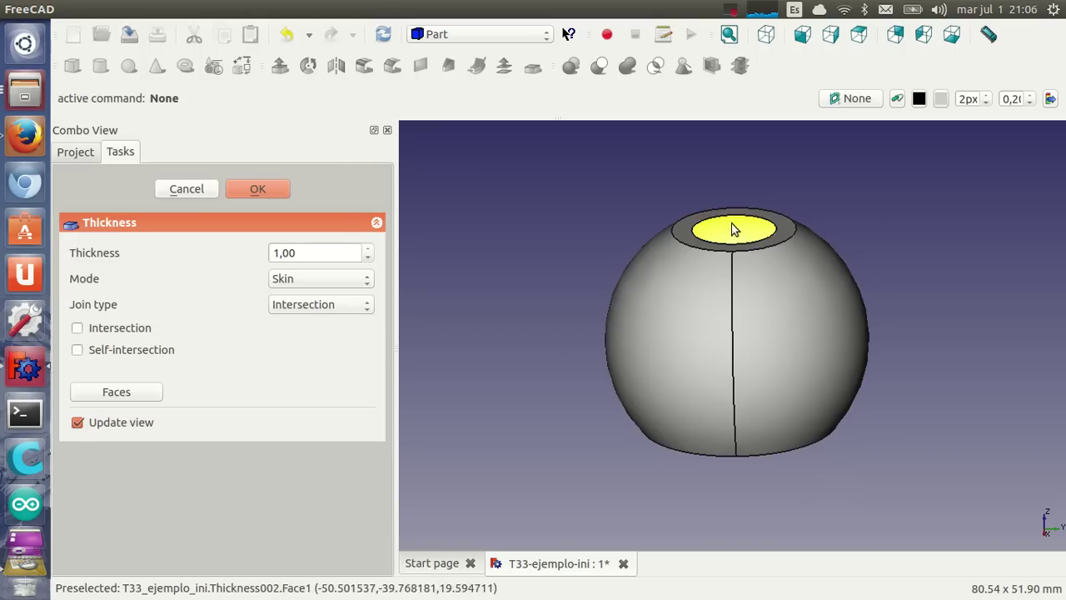
{"action": "left_click", "coordinate": [273, 190]}
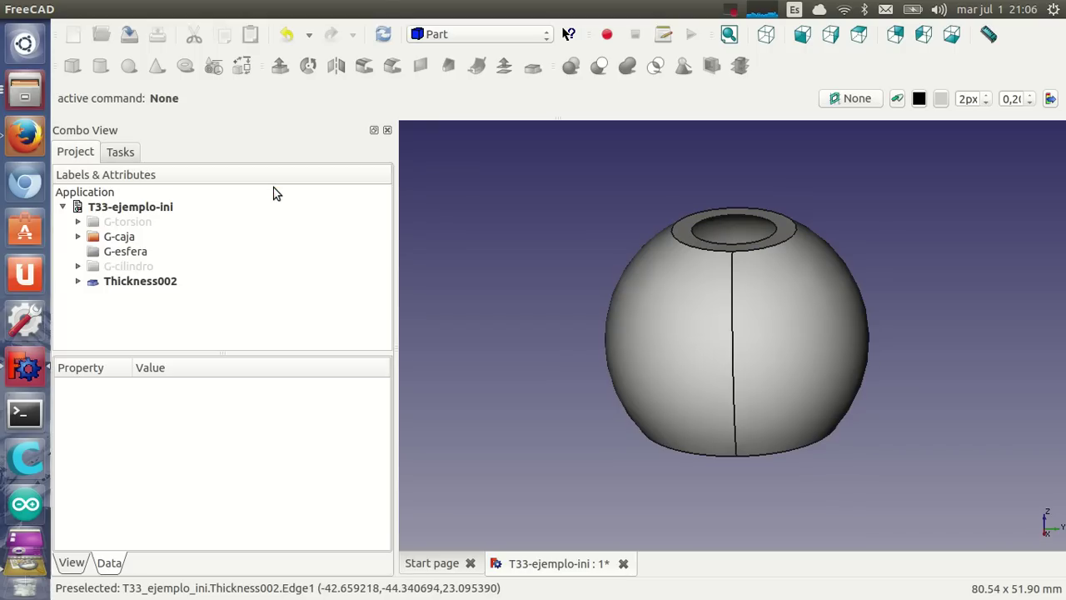
{"action": "left_click_drag", "start_coordinate": [129, 283], "coordinate": [129, 258]}
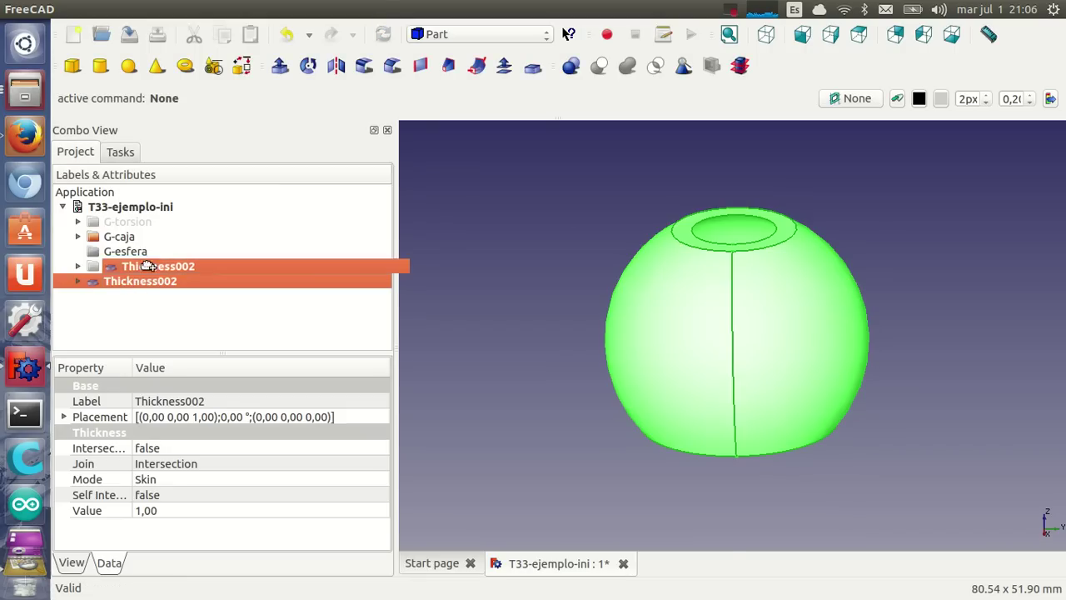
Colour Thickness002 red, inspect it, then hide it
{"action": "left_click", "coordinate": [148, 281]}
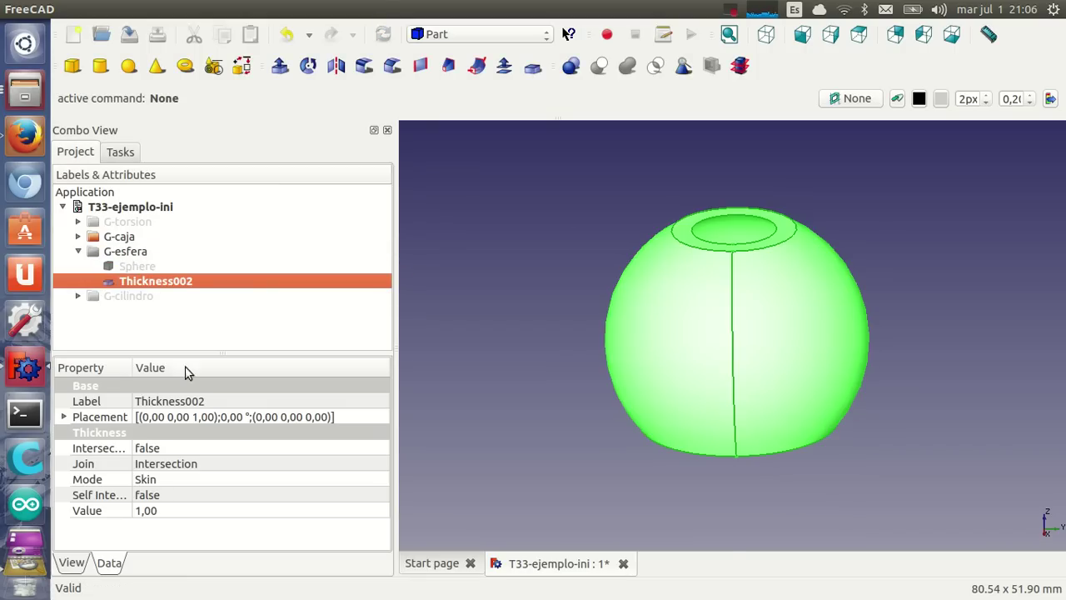
{"action": "left_click", "coordinate": [72, 562]}
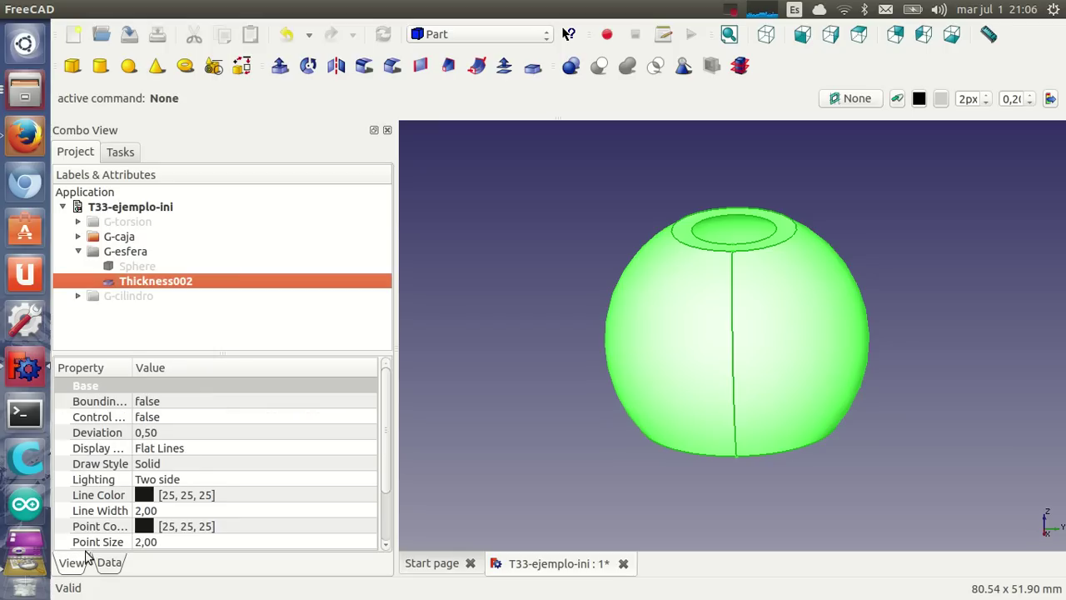
{"action": "scroll", "coordinate": [190, 529], "scroll_direction": "down", "scroll_amount": 2}
{"action": "left_click", "coordinate": [188, 510]}
{"action": "left_click", "coordinate": [188, 511]}
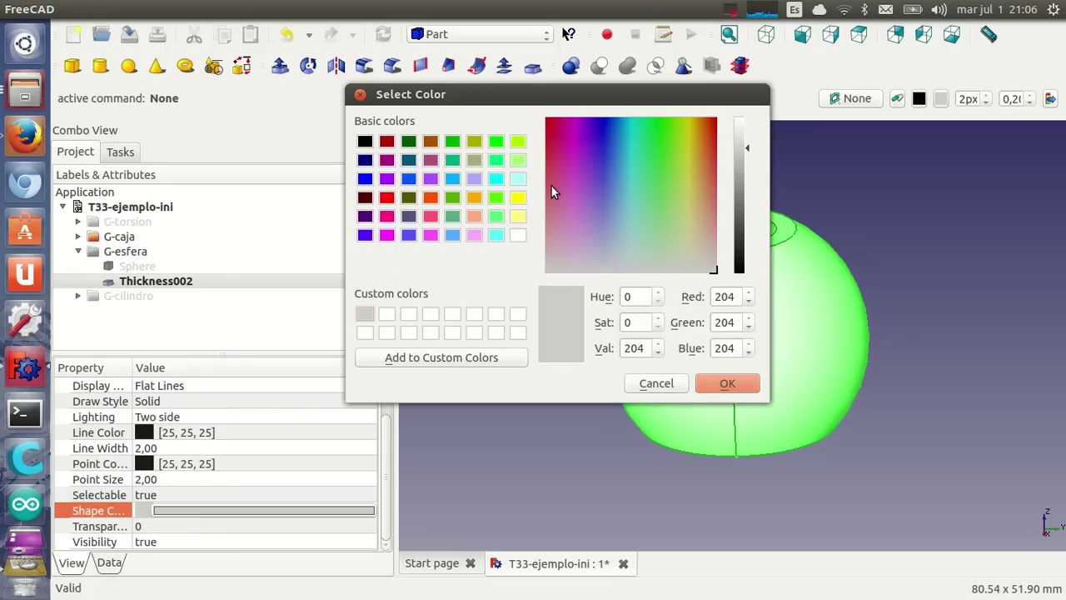
{"action": "left_click", "coordinate": [386, 198]}
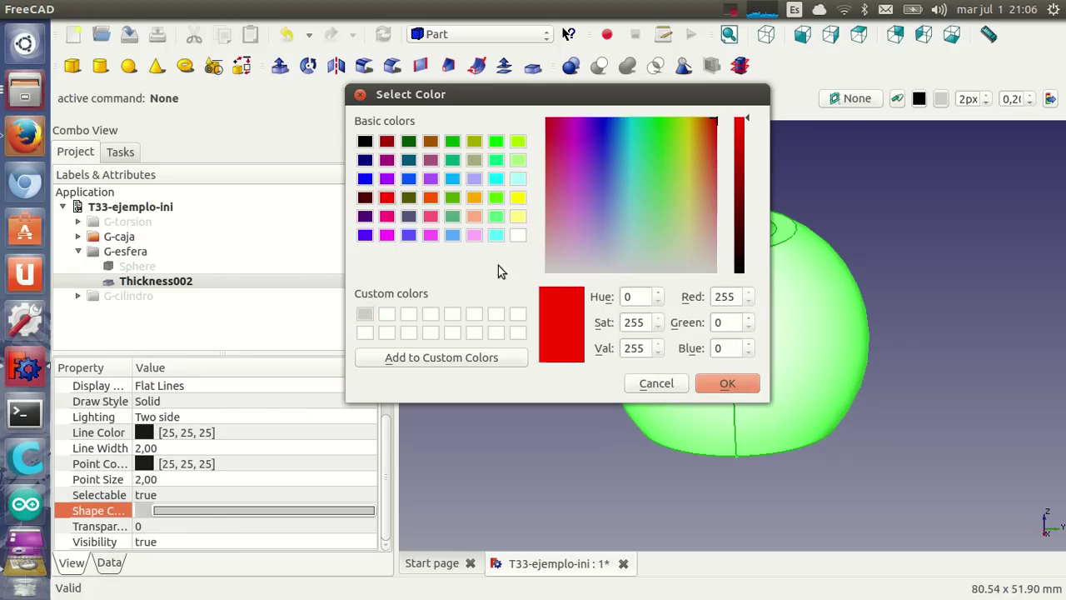
{"action": "left_click", "coordinate": [727, 383]}
{"action": "left_click", "coordinate": [567, 342]}
{"action": "middle_click_drag", "start_coordinate": [567, 342], "coordinate": [609, 264]}
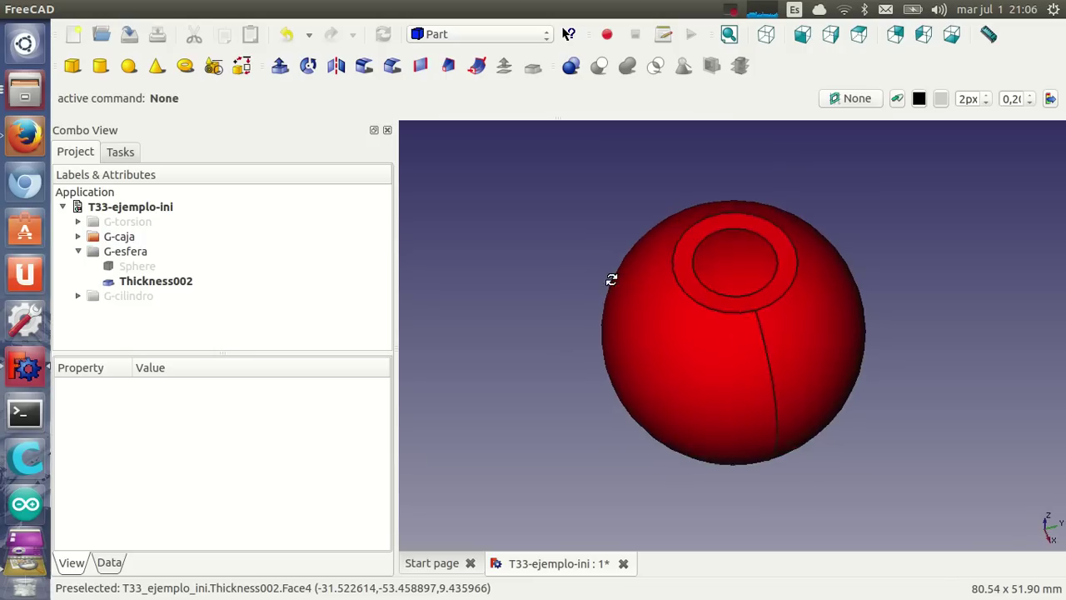
{"action": "left_click", "coordinate": [150, 281]}
{"action": "key", "text": "space"}
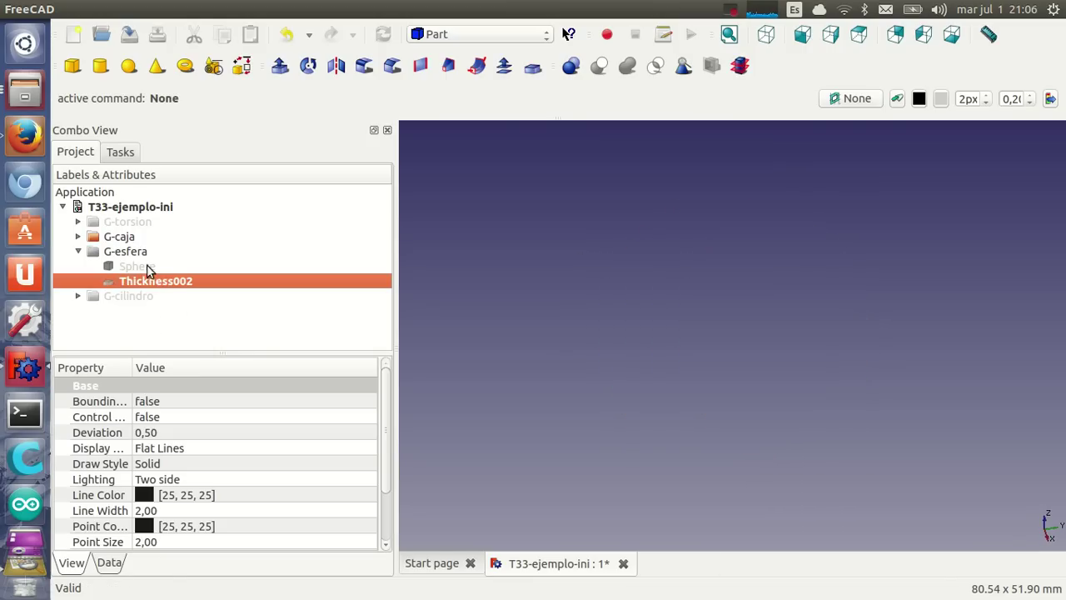
Select Pieza-torsion in G-torsion, fit and orbit it, and pick its square top face
{"action": "left_click", "coordinate": [78, 222]}
{"action": "left_click", "coordinate": [150, 267]}
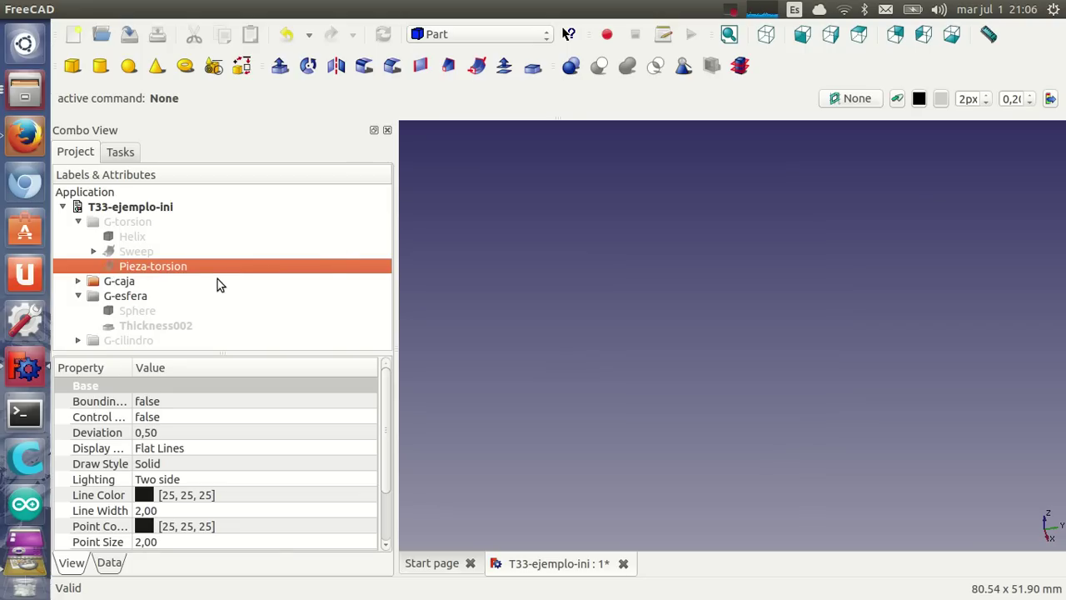
{"action": "left_click", "coordinate": [730, 35]}
{"action": "mouse_move", "coordinate": [940, 392]}
{"action": "middle_mouse_down"}
{"action": "mouse_move", "coordinate": [757, 403]}
{"action": "mouse_move", "coordinate": [970, 361]}
{"action": "middle_mouse_up"}
{"action": "mouse_move", "coordinate": [844, 447]}
{"action": "middle_mouse_down"}
{"action": "mouse_move", "coordinate": [908, 442]}
{"action": "mouse_move", "coordinate": [763, 427]}
{"action": "middle_mouse_up"}
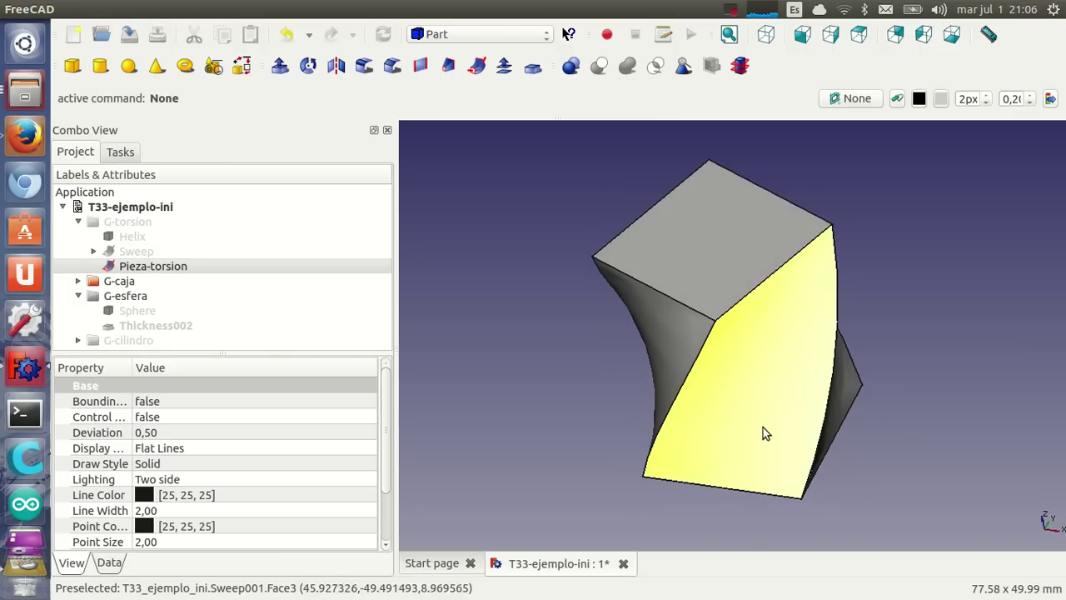
{"action": "mouse_move", "coordinate": [750, 386]}
{"action": "middle_mouse_down"}
{"action": "mouse_move", "coordinate": [765, 378]}
{"action": "mouse_move", "coordinate": [754, 370]}
{"action": "middle_mouse_up"}
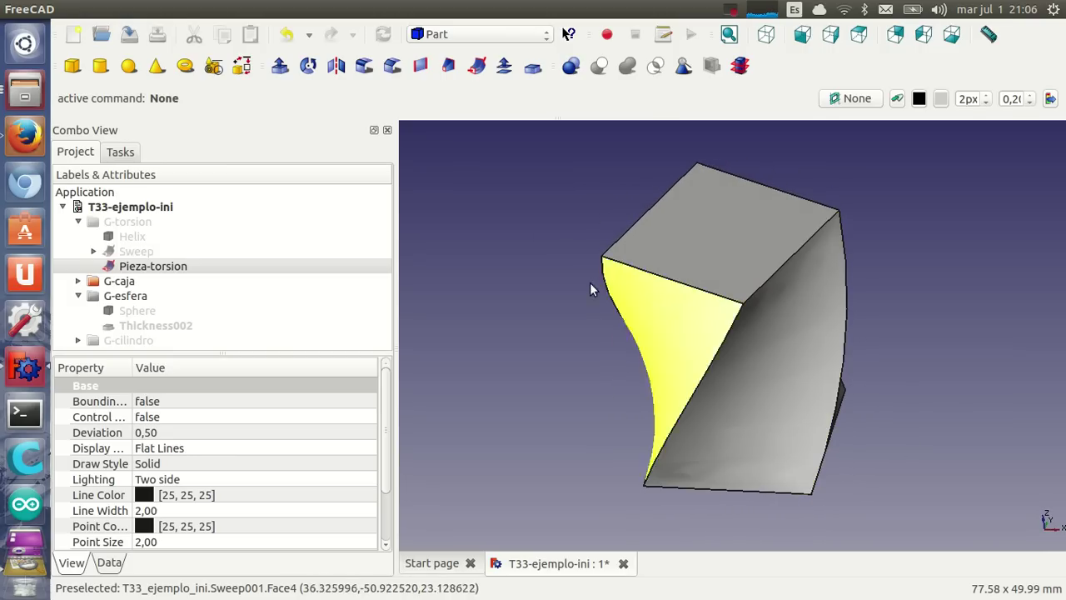
{"action": "mouse_move", "coordinate": [499, 322]}
{"action": "middle_mouse_down"}
{"action": "mouse_move", "coordinate": [555, 322]}
{"action": "mouse_move", "coordinate": [547, 328]}
{"action": "middle_mouse_up"}
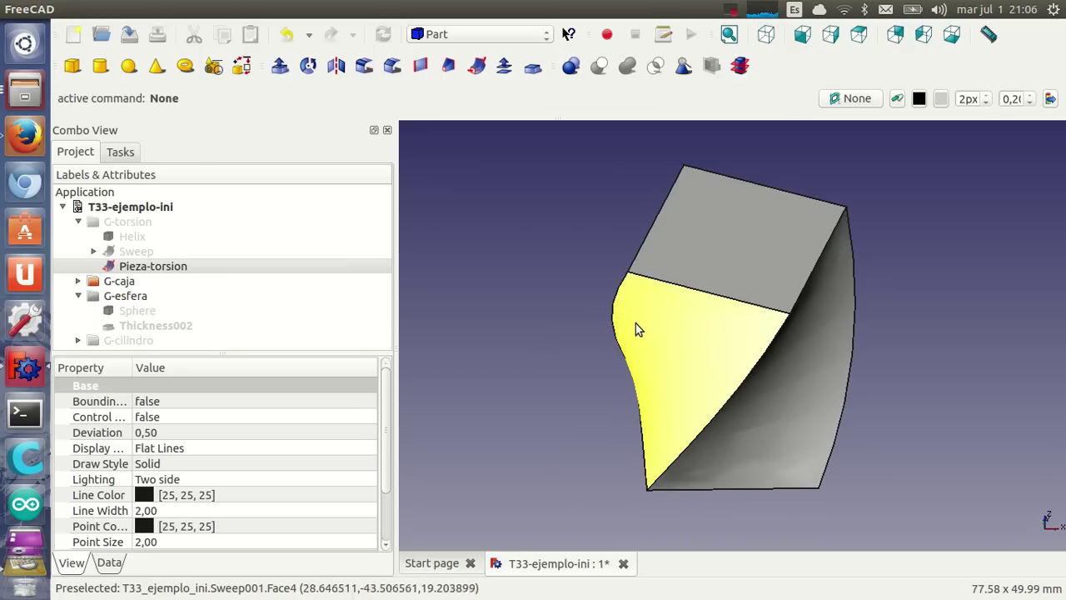
{"action": "left_click", "coordinate": [716, 243]}
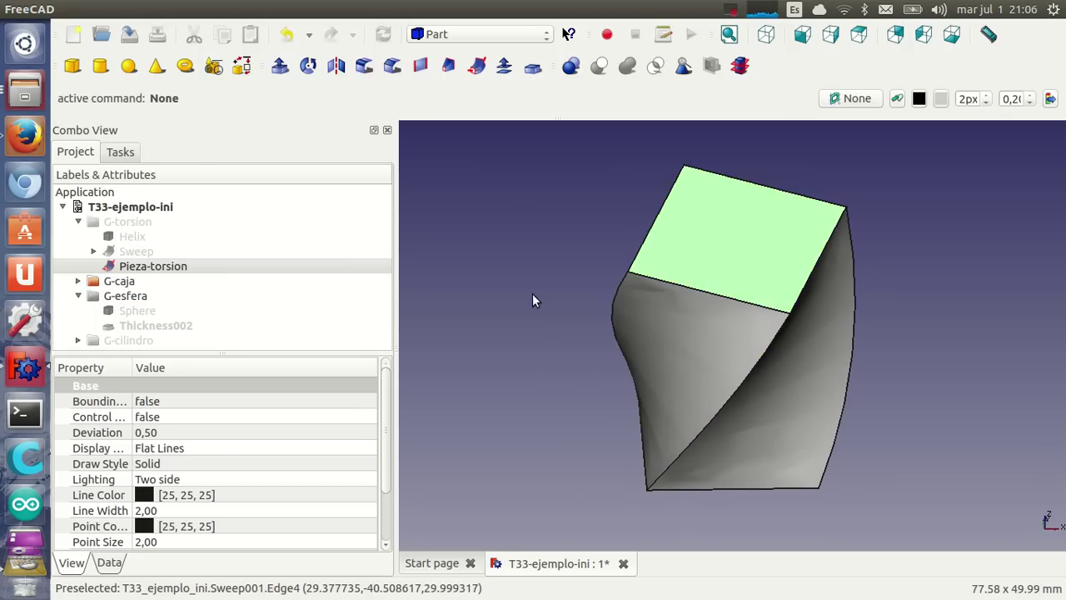
Hollow the twisted prism with a 1,00 Part Thickness, creating the Thickness003 shell
{"action": "left_click", "coordinate": [533, 67]}
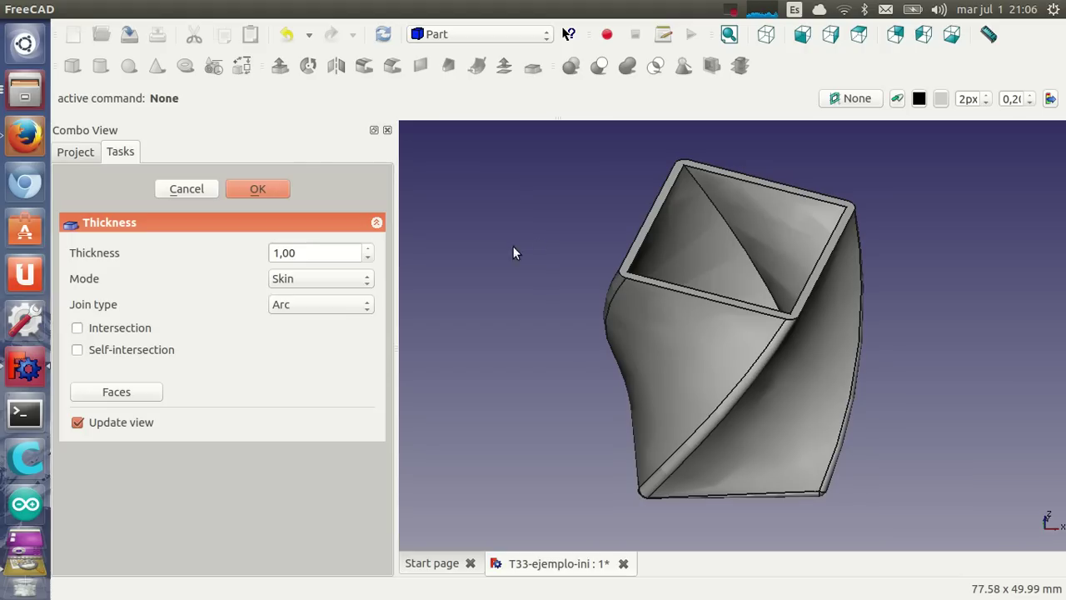
{"action": "mouse_move", "coordinate": [523, 402]}
{"action": "middle_mouse_down"}
{"action": "mouse_move", "coordinate": [576, 464]}
{"action": "mouse_move", "coordinate": [835, 488]}
{"action": "mouse_move", "coordinate": [775, 442]}
{"action": "mouse_move", "coordinate": [653, 416]}
{"action": "mouse_move", "coordinate": [578, 429]}
{"action": "middle_mouse_up"}
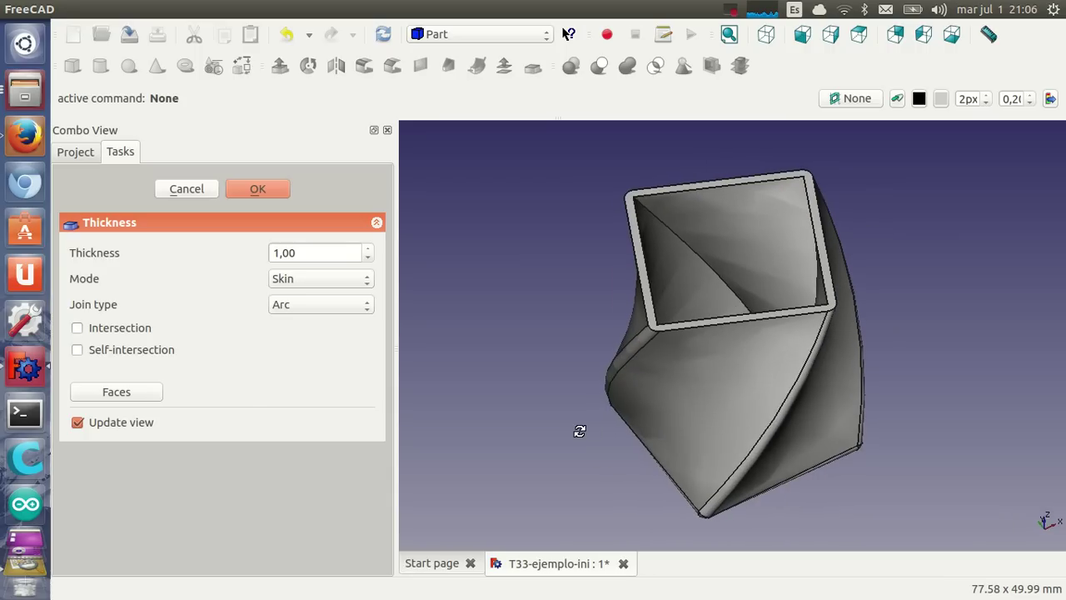
{"action": "left_click", "coordinate": [263, 189]}
Colour Thickness003 bright green (0,255,0) and move it into the G-torsion group
{"action": "left_click", "coordinate": [167, 343]}
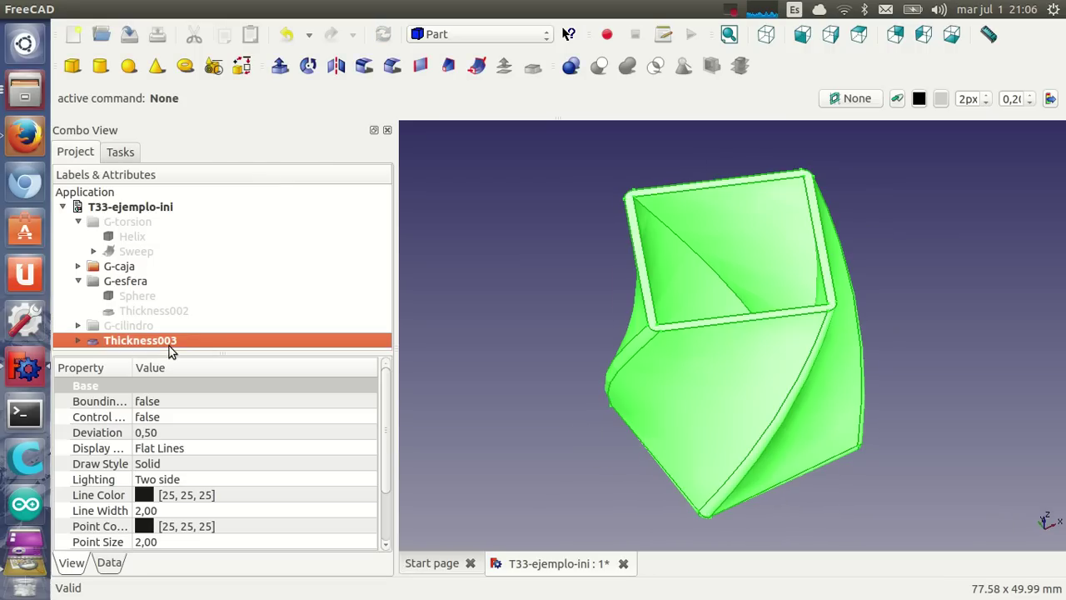
{"action": "scroll", "coordinate": [164, 465], "scroll_direction": "down", "scroll_amount": 1}
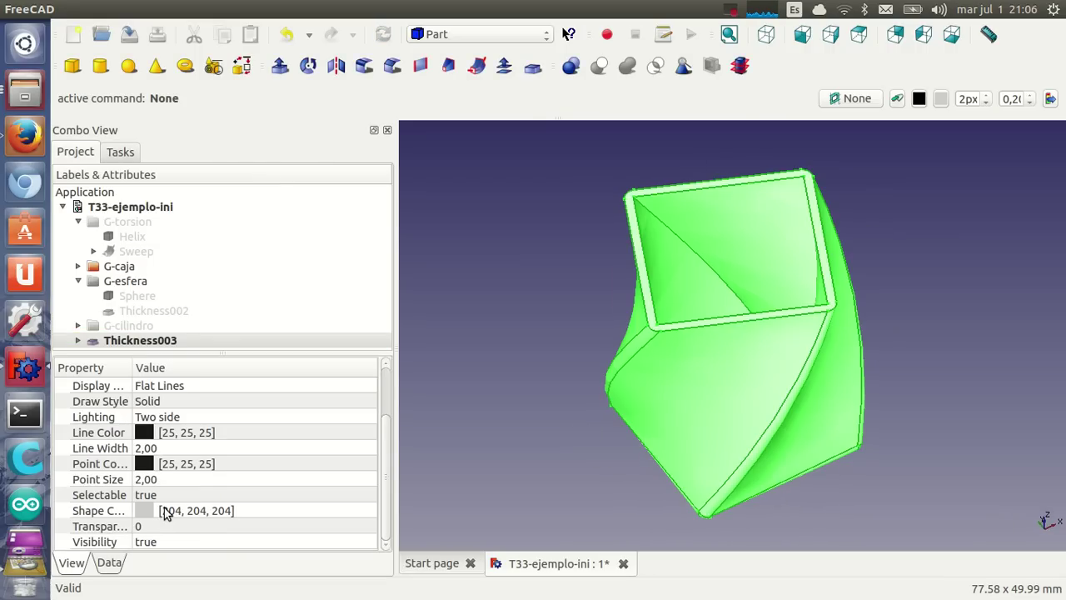
{"action": "left_click", "coordinate": [165, 515]}
{"action": "left_click", "coordinate": [166, 511]}
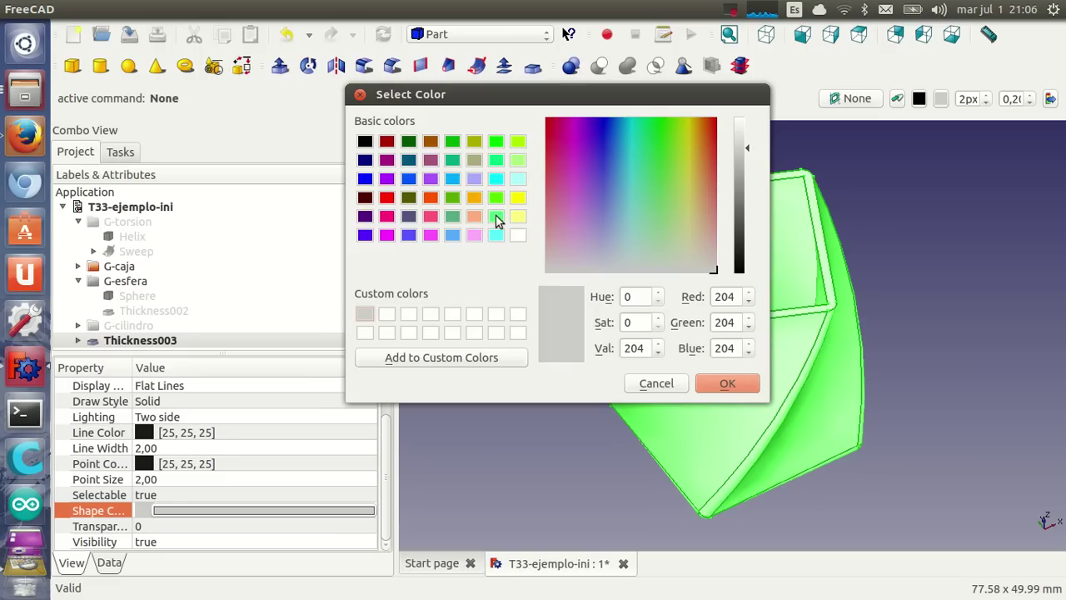
{"action": "left_click", "coordinate": [495, 141]}
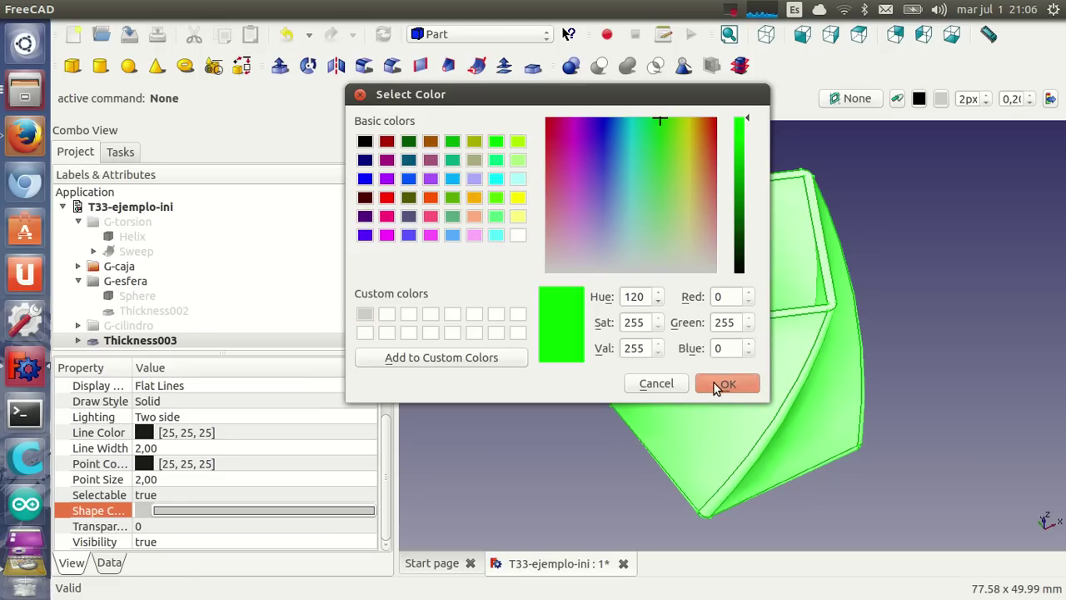
{"action": "left_click", "coordinate": [721, 385]}
{"action": "mouse_move", "coordinate": [158, 341]}
{"action": "left_mouse_down"}
{"action": "mouse_move", "coordinate": [171, 324]}
{"action": "mouse_move", "coordinate": [136, 230]}
{"action": "left_mouse_up"}
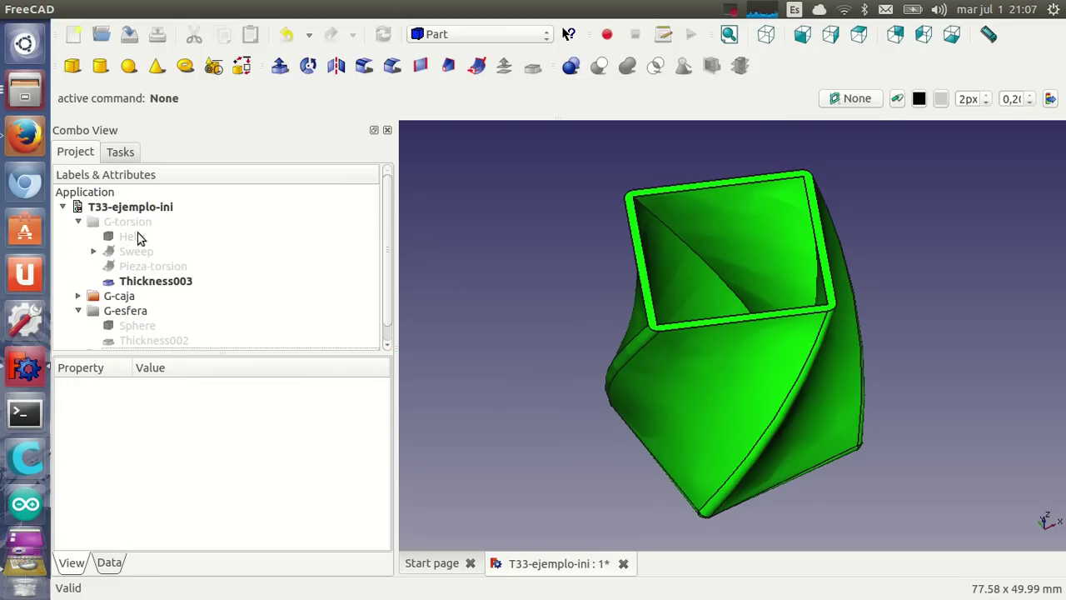
Expand G-caja and G-cilindro and show the Thickness, Thickness002 and Thickness001 shells
{"action": "scroll", "coordinate": [119, 306], "scroll_direction": "down", "scroll_amount": 1}
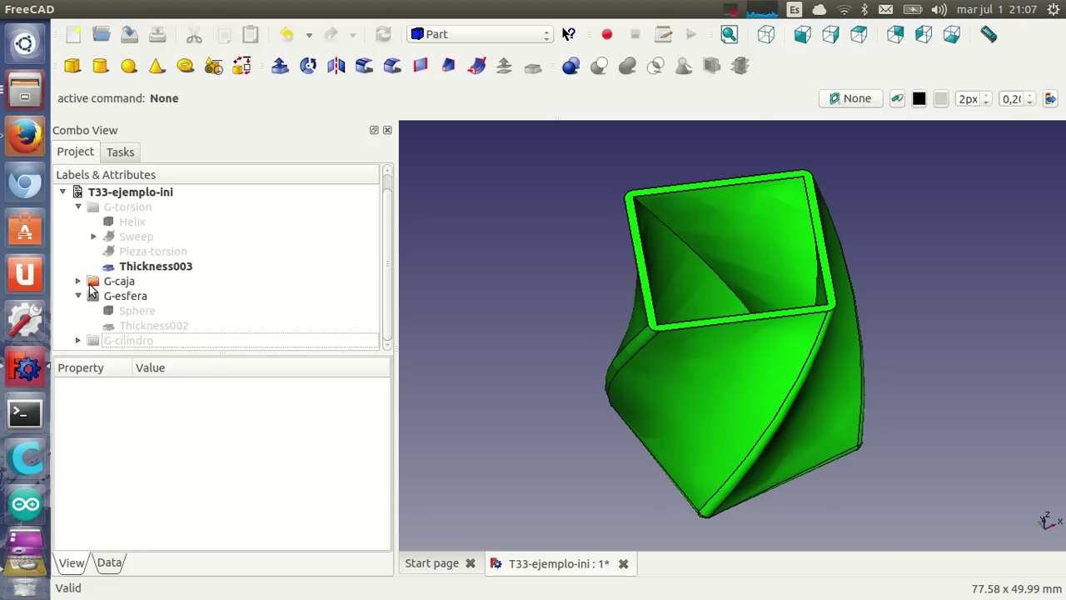
{"action": "double_click", "coordinate": [92, 284]}
{"action": "left_click", "coordinate": [146, 312]}
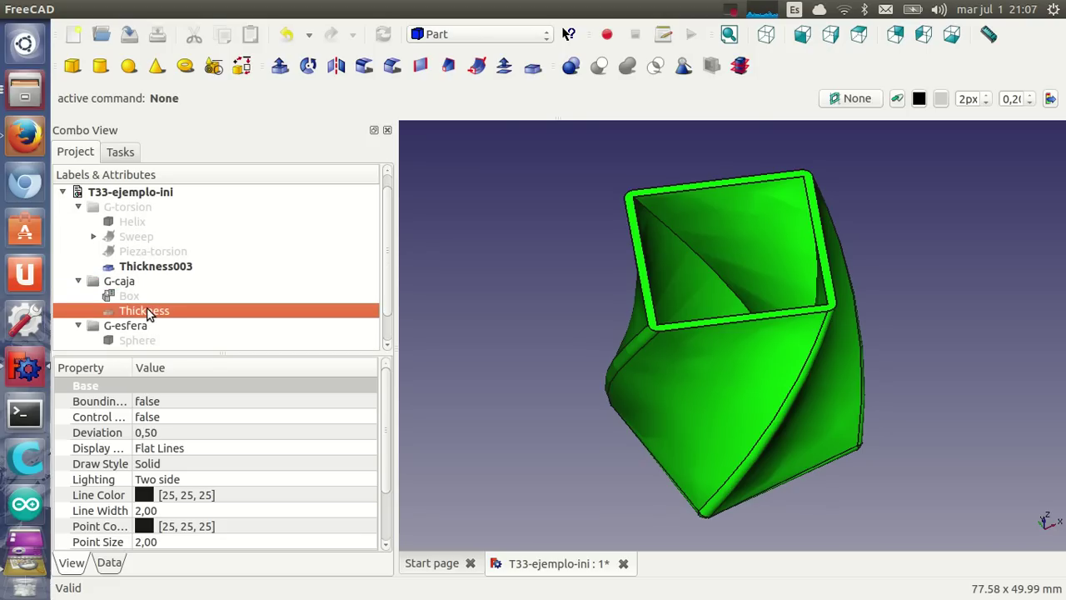
{"action": "scroll", "coordinate": [116, 323], "scroll_direction": "down", "scroll_amount": 1}
{"action": "left_click", "coordinate": [175, 326]}
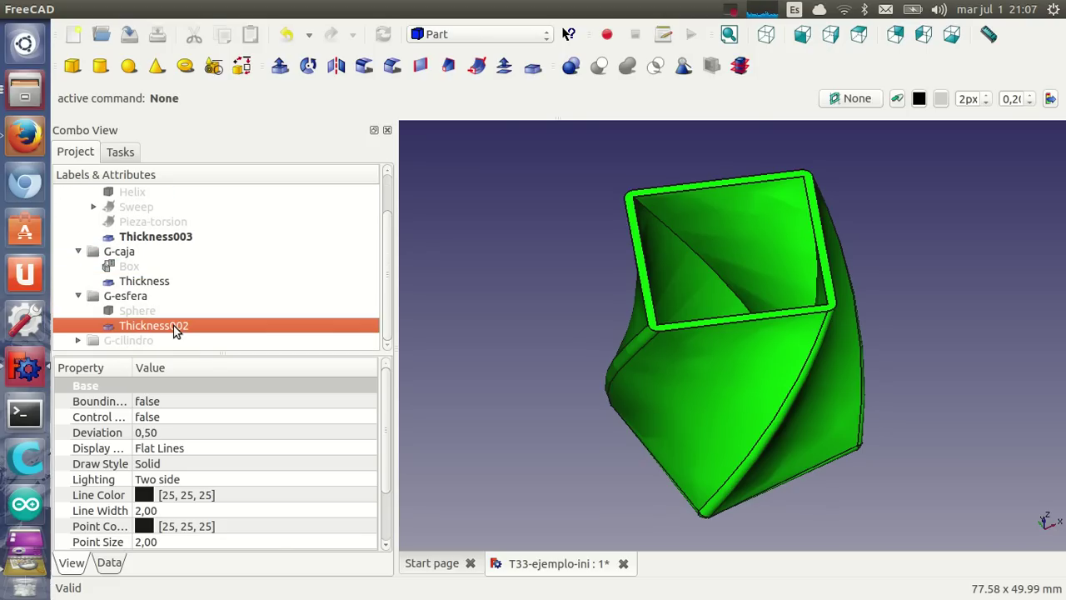
{"action": "left_click", "coordinate": [77, 339]}
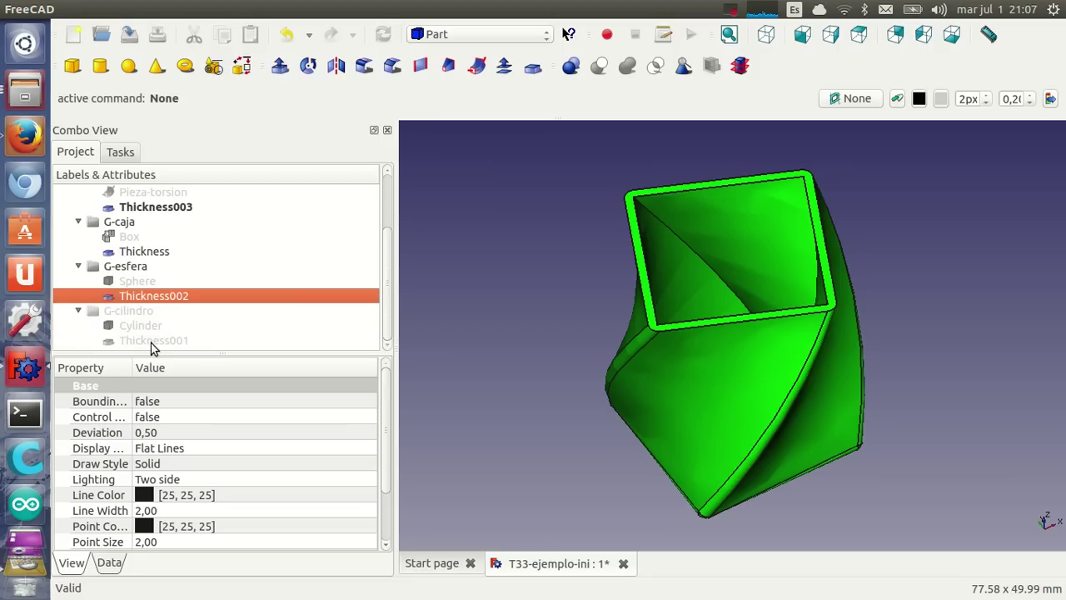
{"action": "scroll", "coordinate": [151, 342], "scroll_direction": "down", "scroll_amount": 1}
{"action": "left_click", "coordinate": [152, 341]}
Fit all four shells in the view and orbit to inspect them together
{"action": "left_click", "coordinate": [729, 34]}
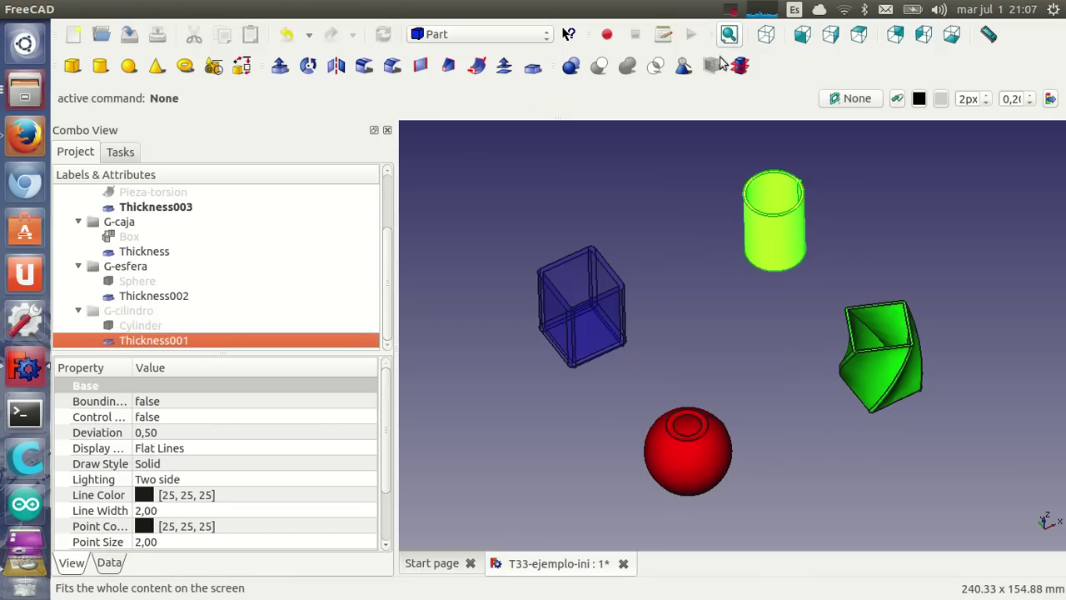
{"action": "mouse_move", "coordinate": [844, 423]}
{"action": "middle_mouse_down"}
{"action": "mouse_move", "coordinate": [770, 438]}
{"action": "mouse_move", "coordinate": [762, 400]}
{"action": "middle_mouse_up"}
{"action": "left_click", "coordinate": [762, 399]}
{"action": "mouse_move", "coordinate": [762, 336]}
{"action": "middle_mouse_down"}
{"action": "mouse_move", "coordinate": [725, 336]}
{"action": "mouse_move", "coordinate": [766, 321]}
{"action": "middle_mouse_up"}
{"action": "middle_click_drag", "start_coordinate": [738, 395], "coordinate": [753, 393]}
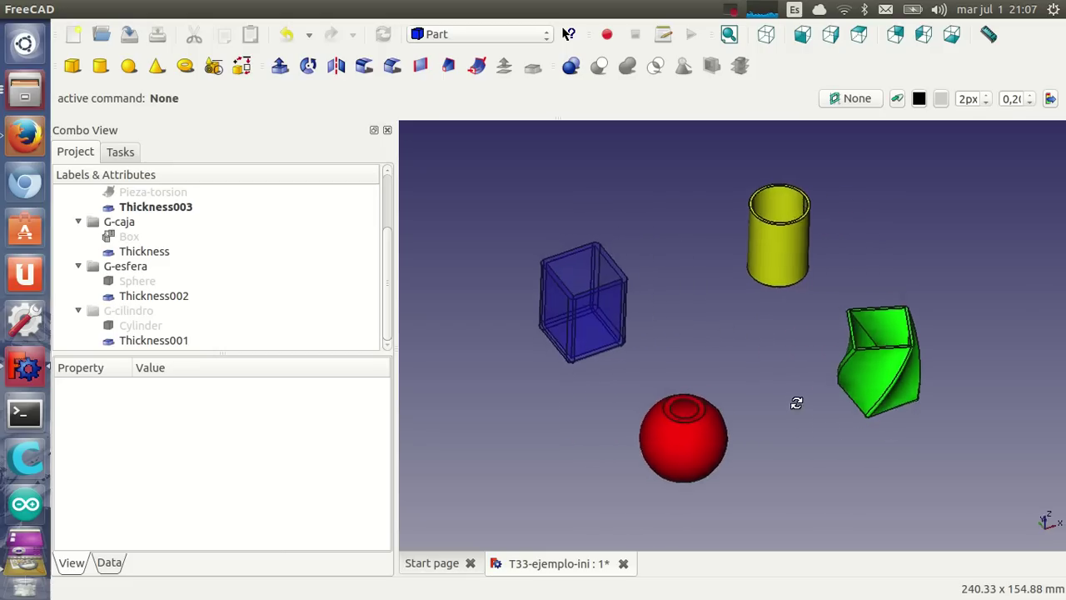
Open the exercise images in Image Viewer and advance to image 3/8, T33-ej2-vaso-1.png
{"action": "left_click", "coordinate": [25, 540]}
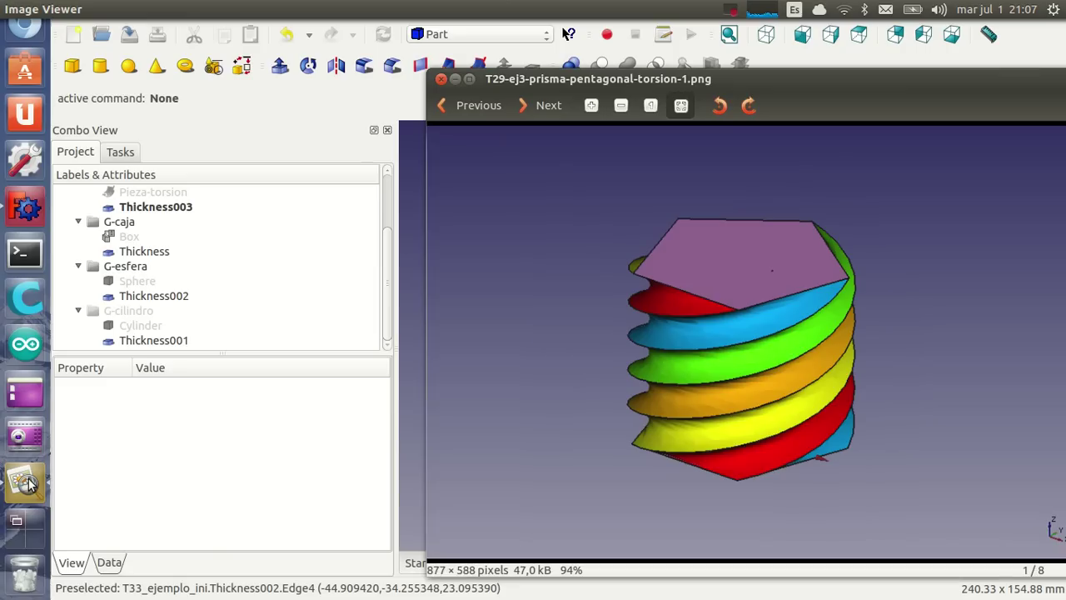
{"action": "left_click_drag", "start_coordinate": [735, 78], "coordinate": [529, 53]}
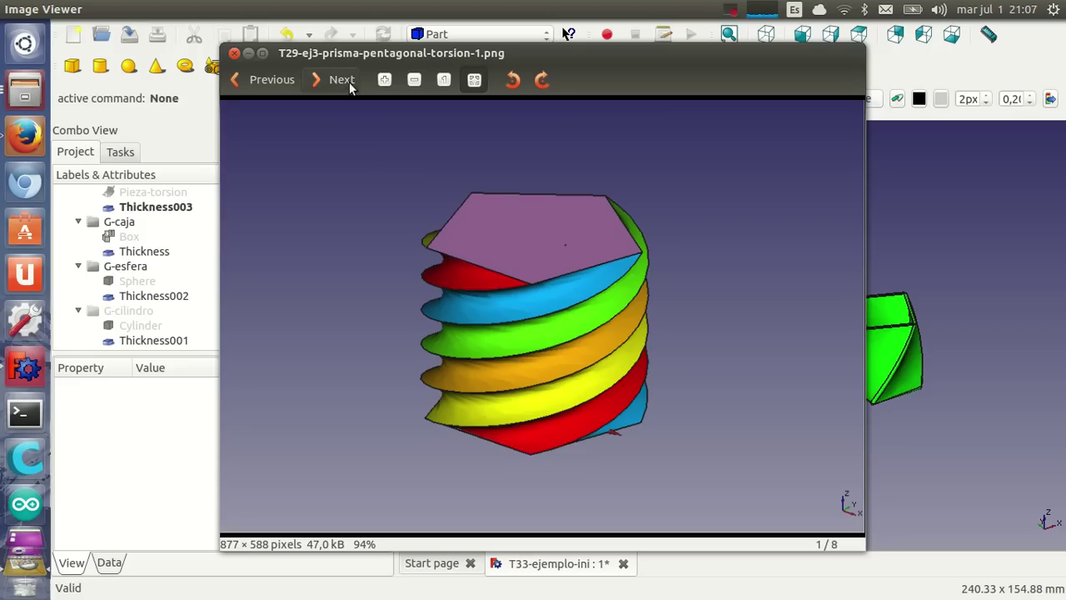
{"action": "left_click", "coordinate": [341, 81]}
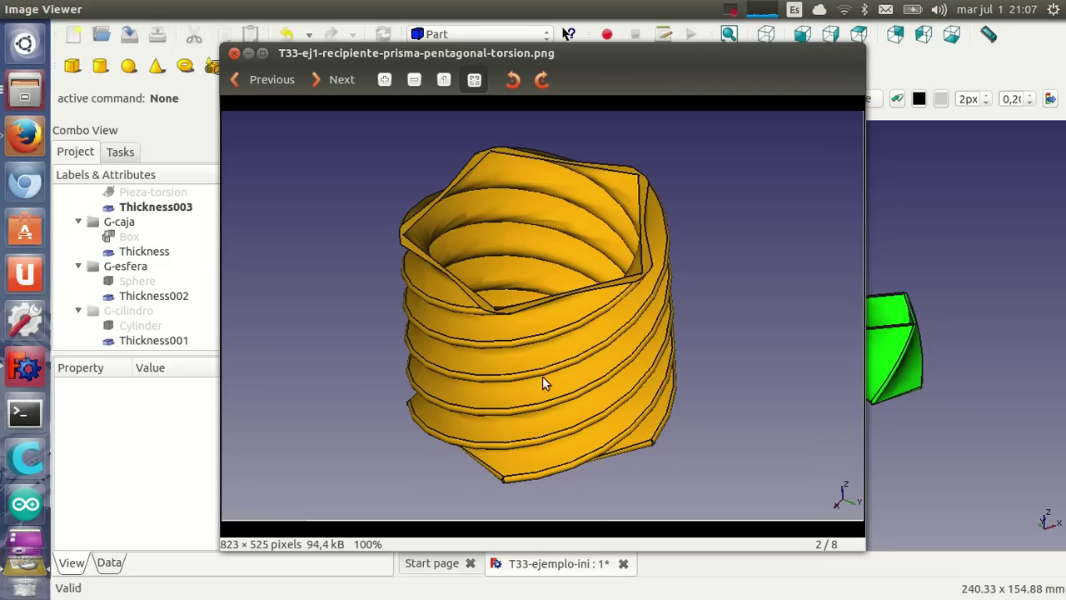
{"action": "left_click", "coordinate": [339, 81]}
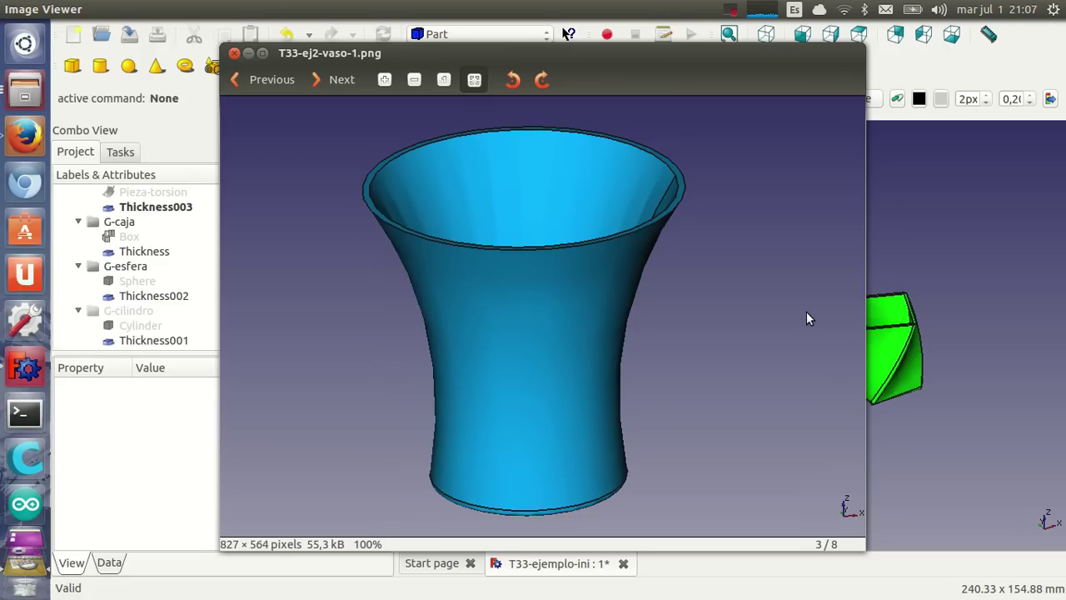
Page through the vase and jar images to image 8/8, T33-ej3-jarron-3.png
{"action": "left_click", "coordinate": [333, 81]}
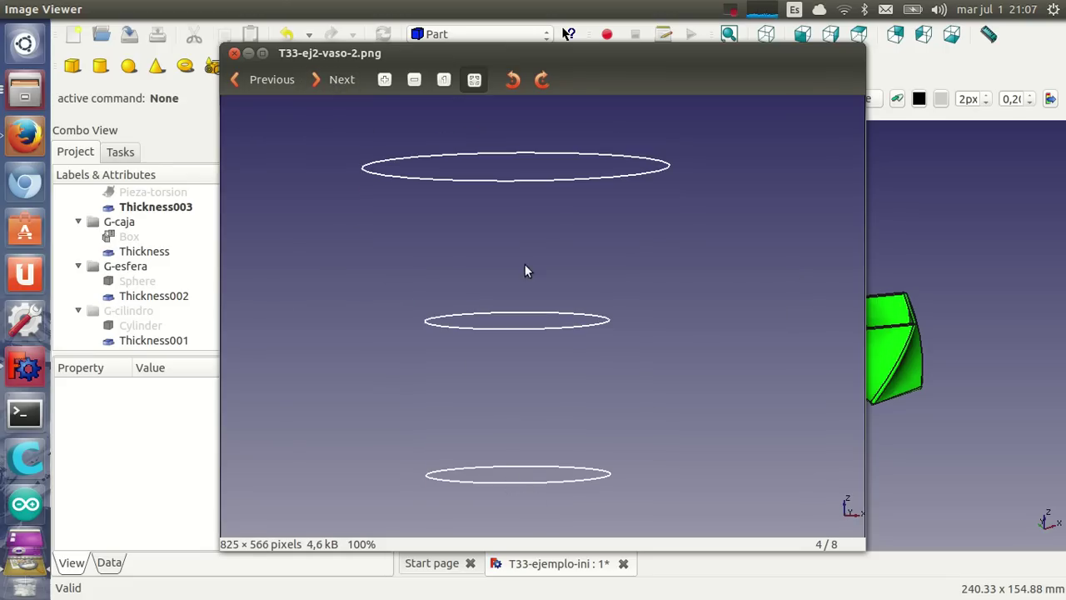
{"action": "left_click", "coordinate": [333, 80]}
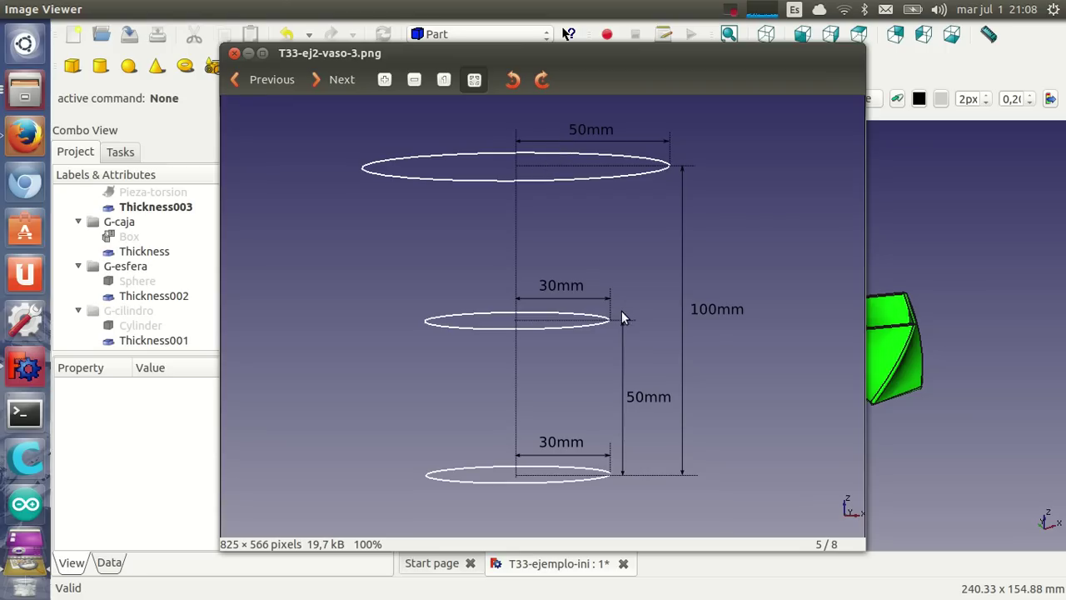
{"action": "left_click", "coordinate": [342, 83]}
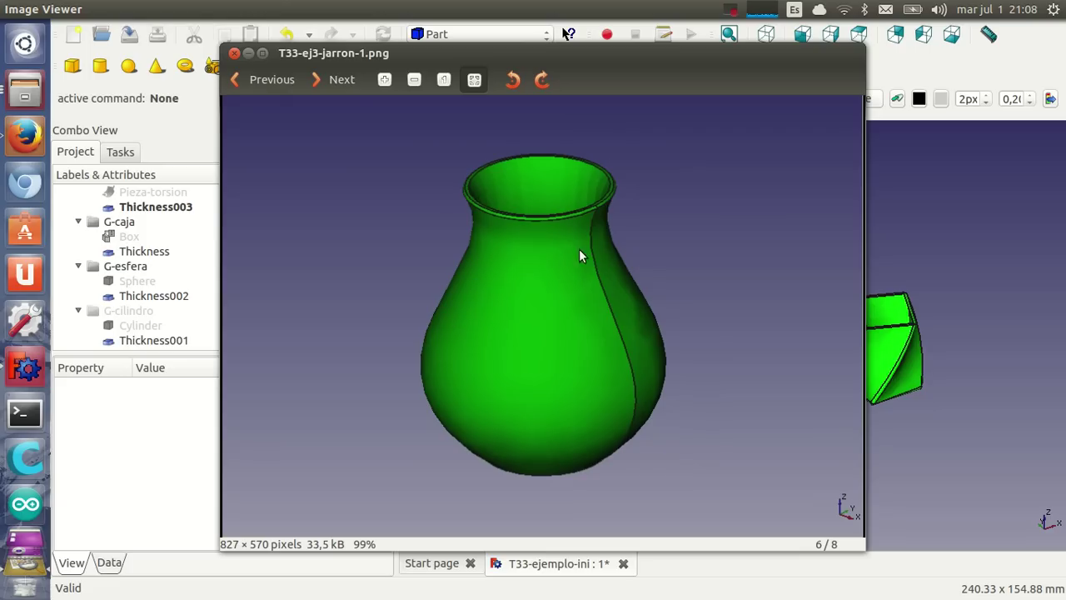
{"action": "left_click", "coordinate": [342, 83]}
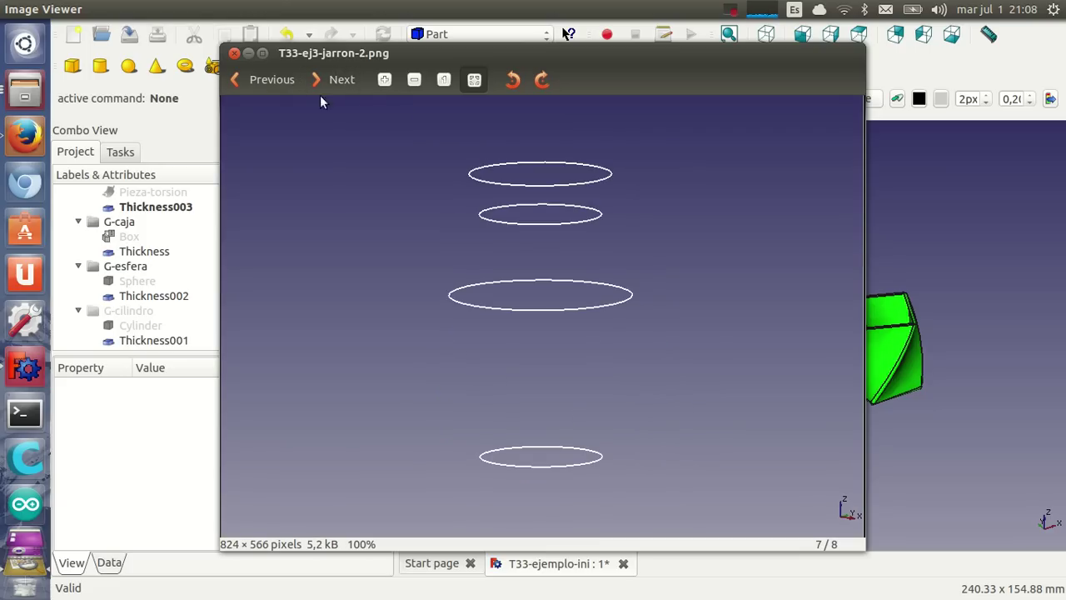
{"action": "left_click", "coordinate": [338, 79]}
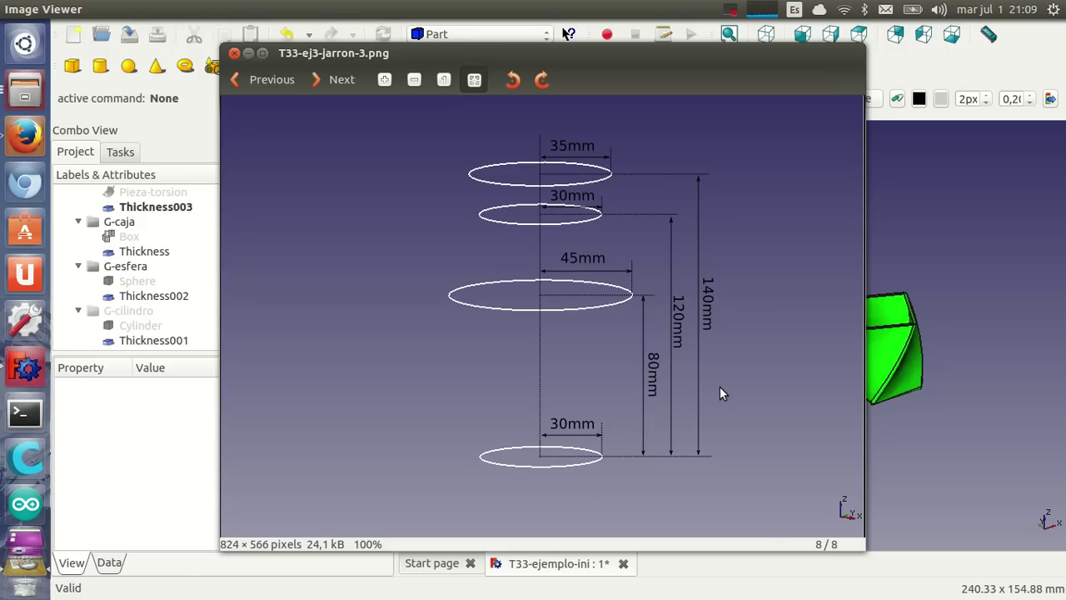
{"action": "left_click", "coordinate": [732, 10]}
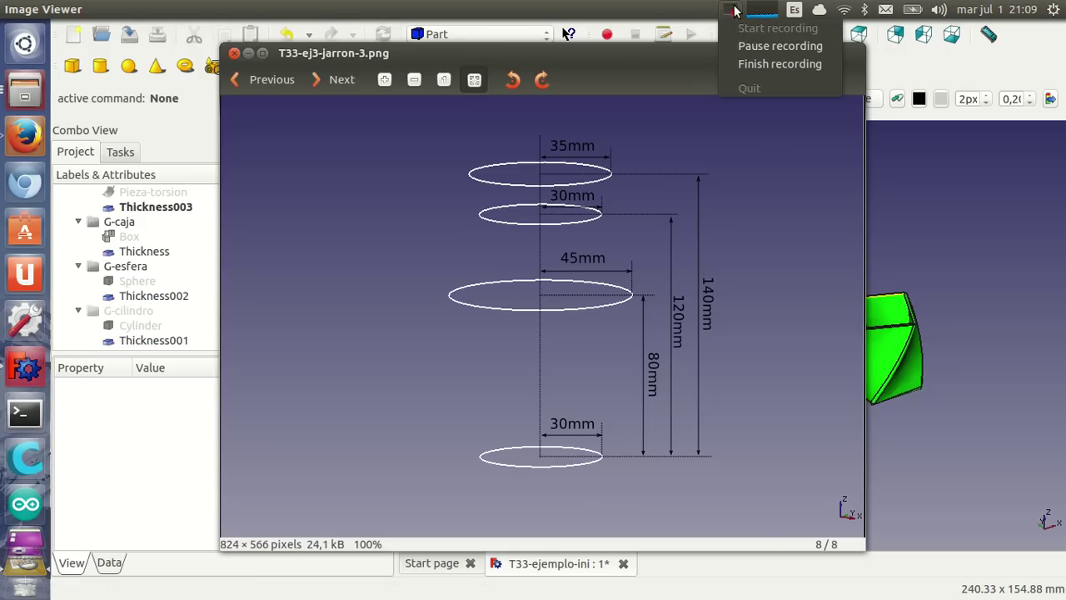